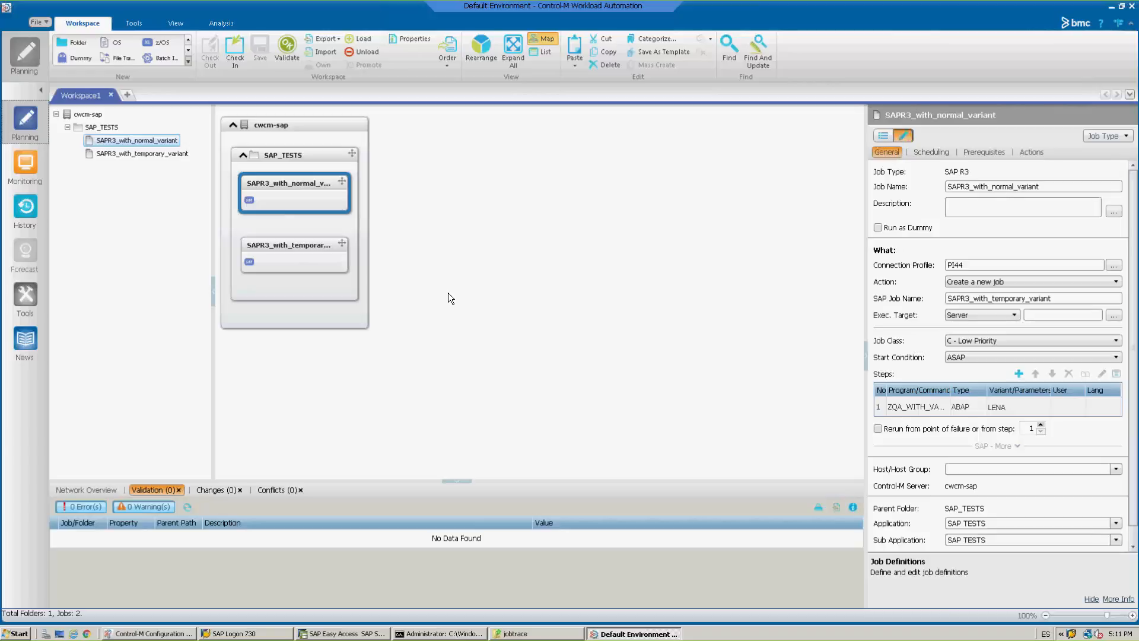
# Review the ABAP step and variant name of the SAPR3_with_normal_variant job, leaving its definition unmodified.
pyautogui.moveTo(333, 206)
pyautogui.click(303, 257)
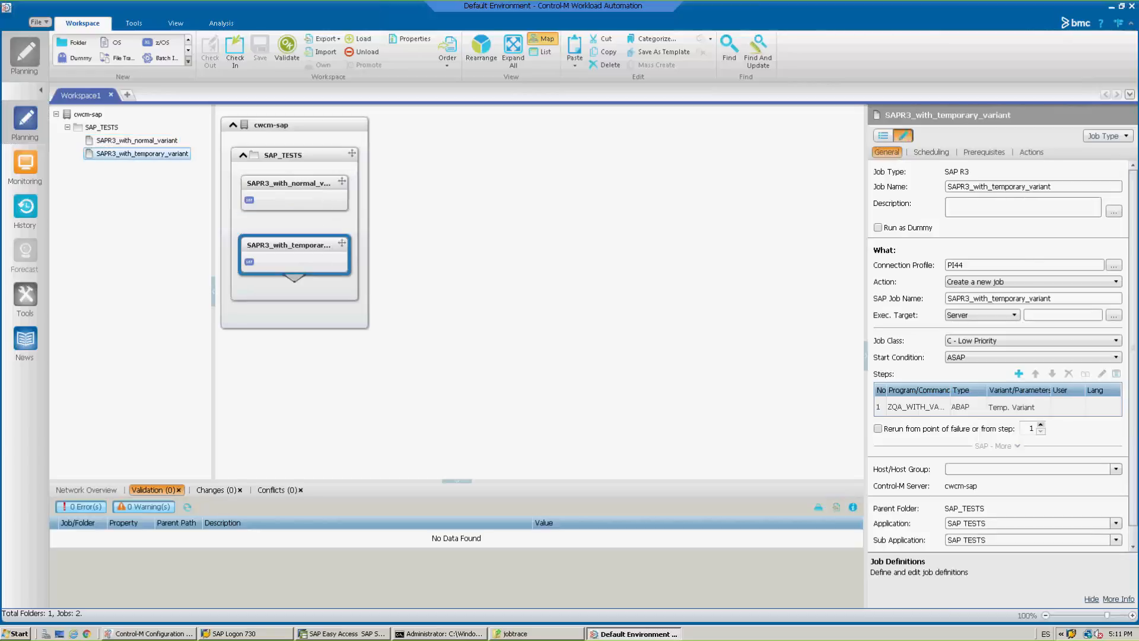
pyautogui.click(303, 200)
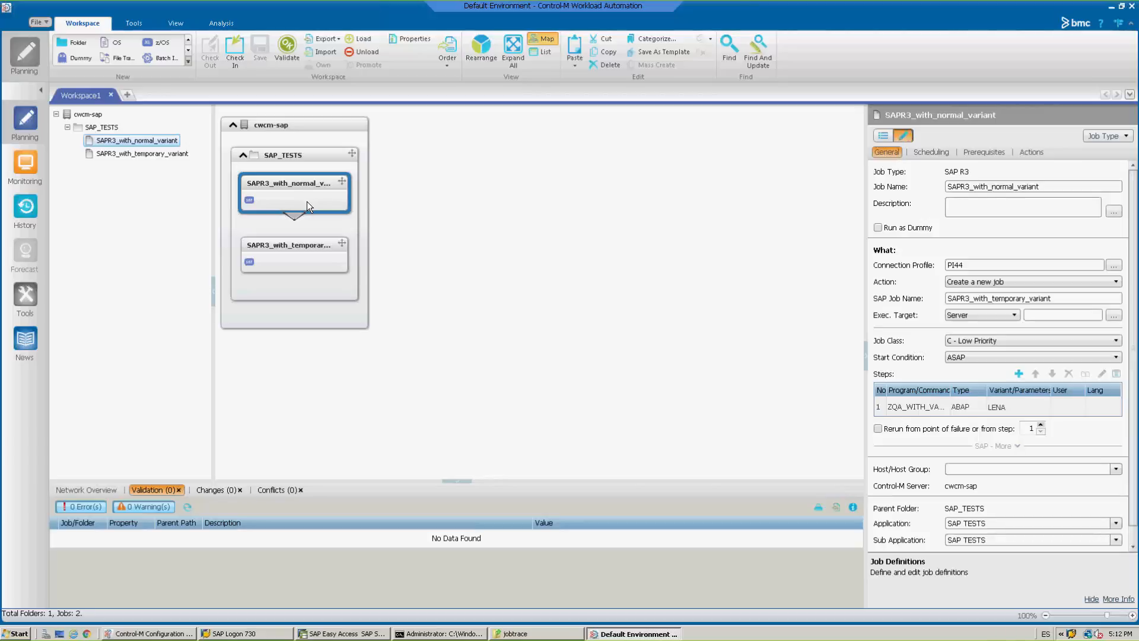
pyautogui.doubleClick(307, 201)
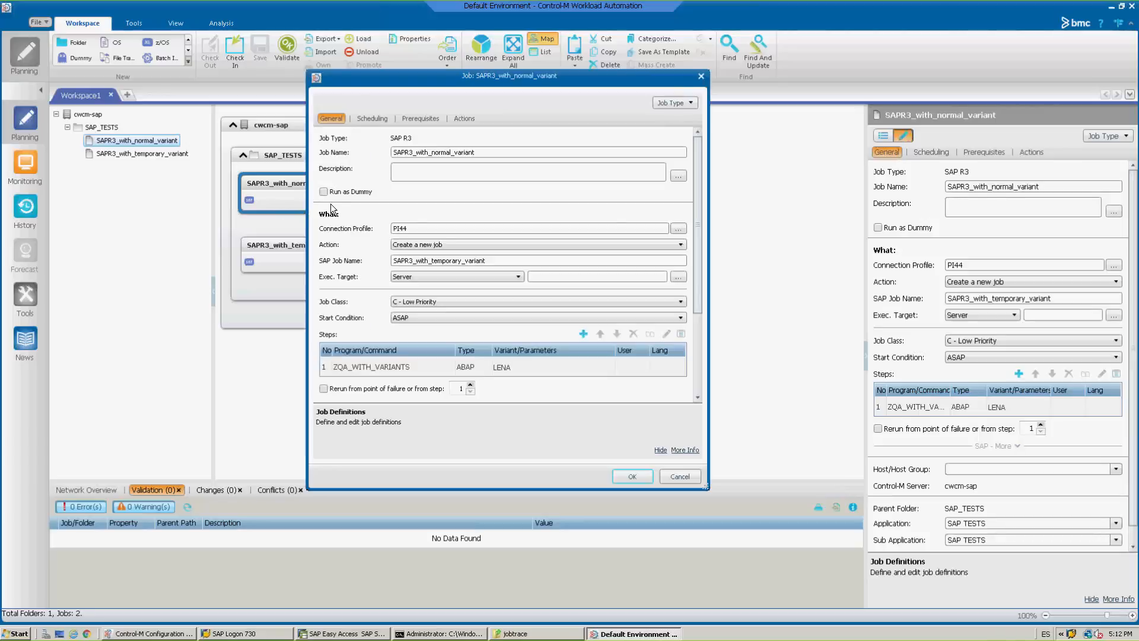
pyautogui.click(393, 369)
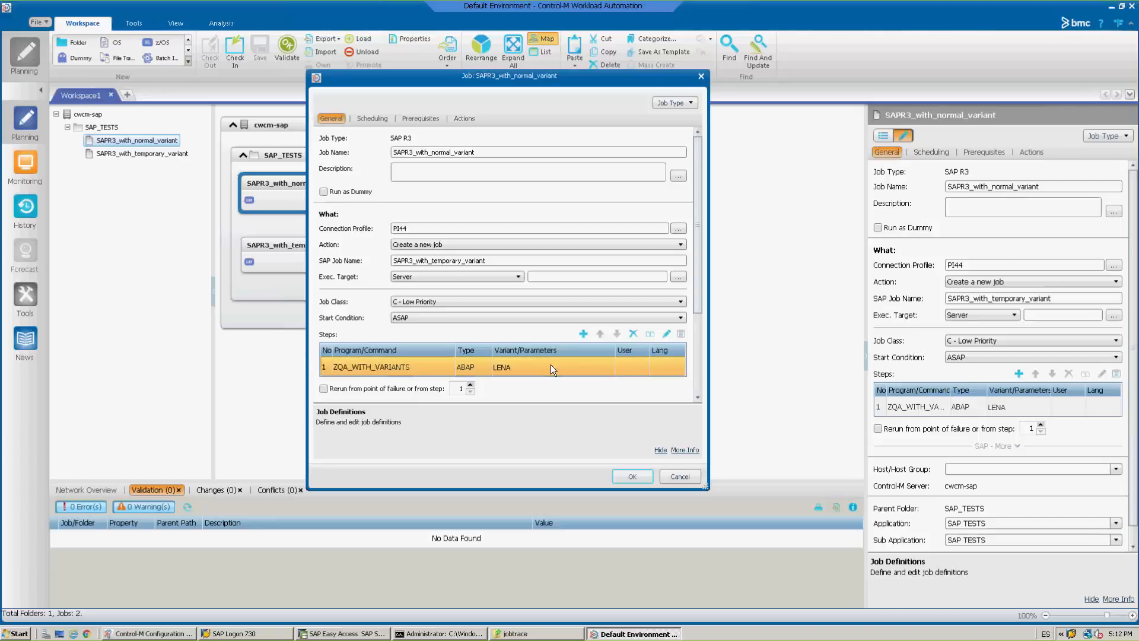
pyautogui.click(665, 334)
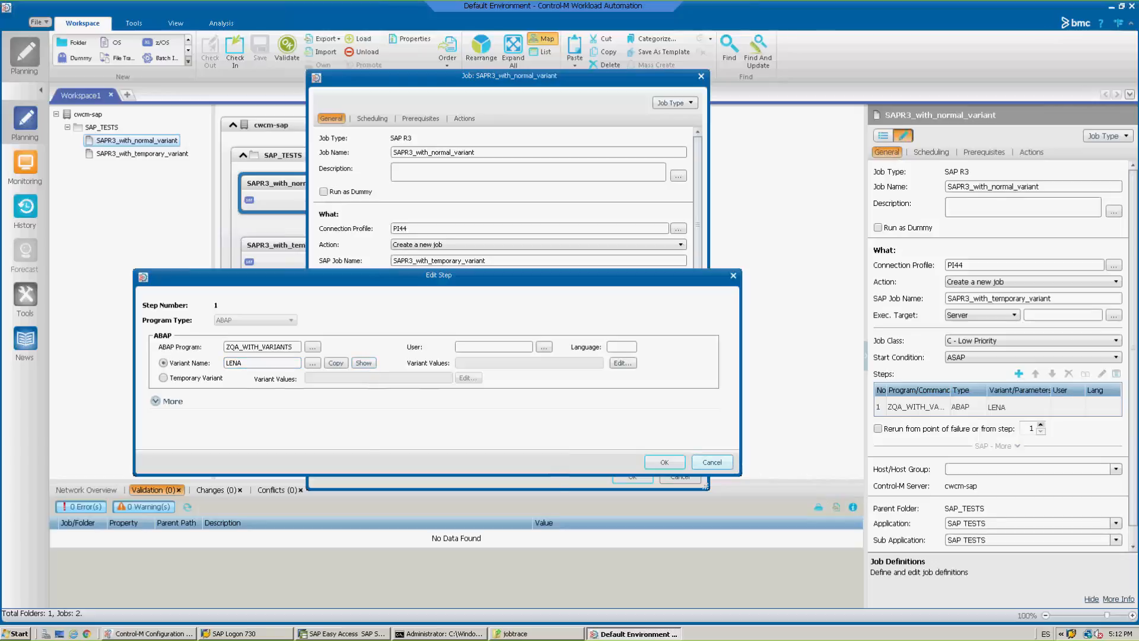
pyautogui.click(721, 462)
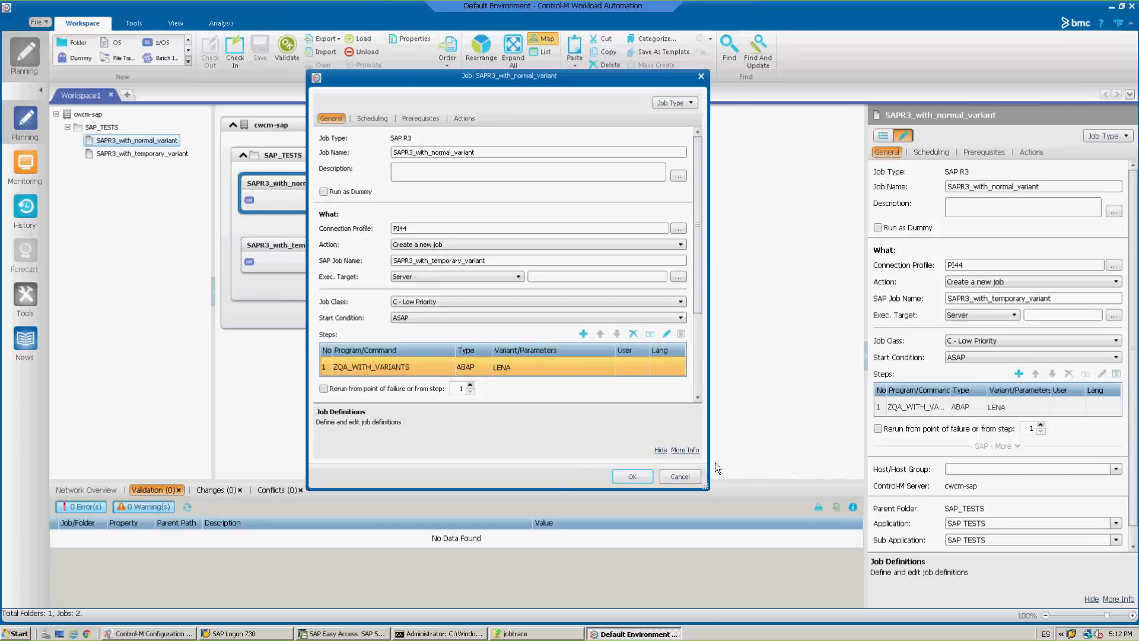
pyautogui.click(680, 475)
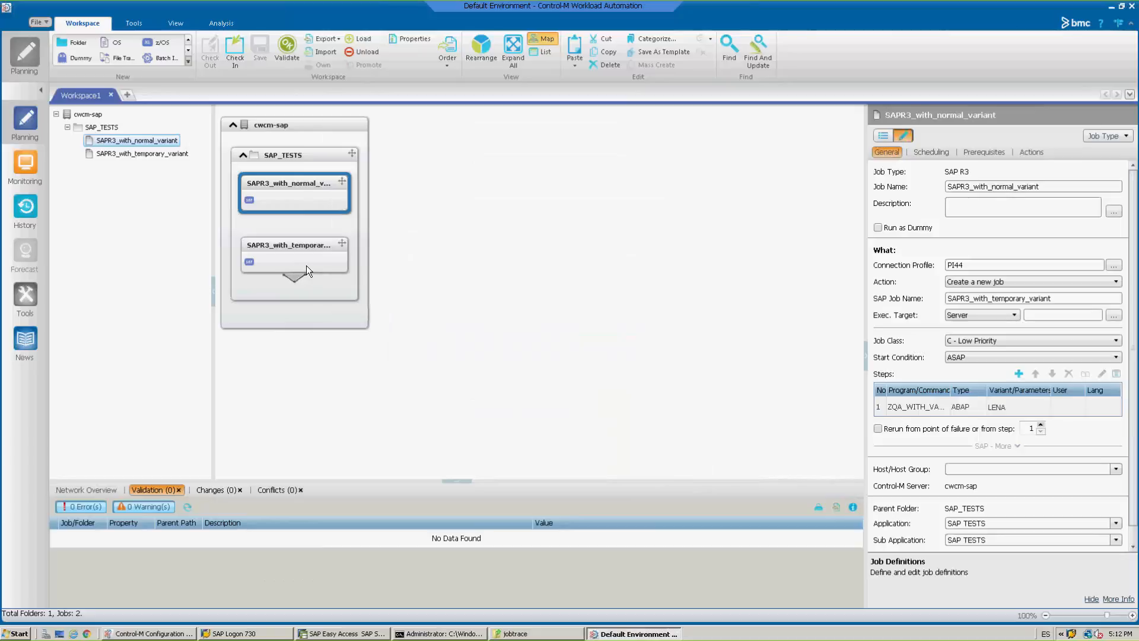
# Review the temporary variant values in the ABAP step of the SAPR3_with_temporary_variant job, discarding any edits.
pyautogui.doubleClick(309, 259)
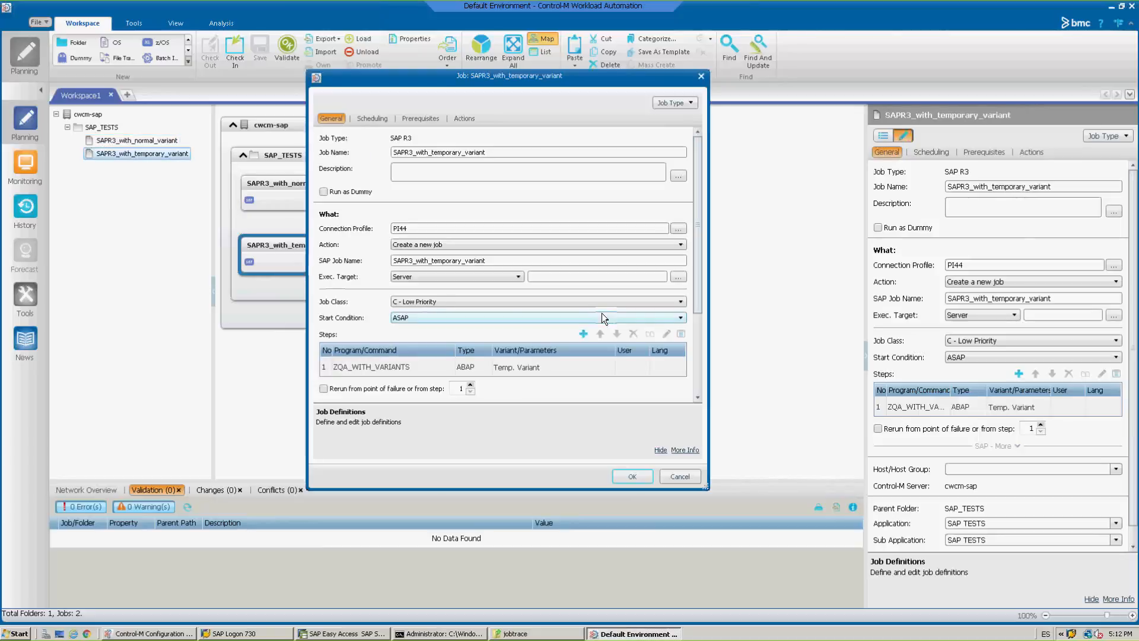
pyautogui.click(392, 367)
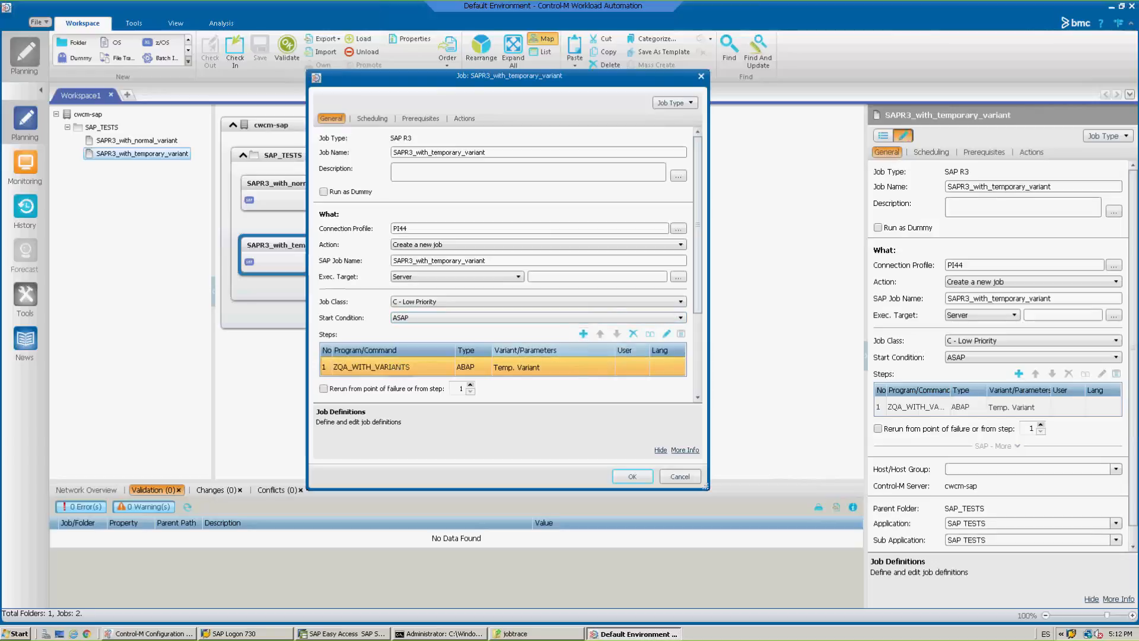
pyautogui.click(666, 334)
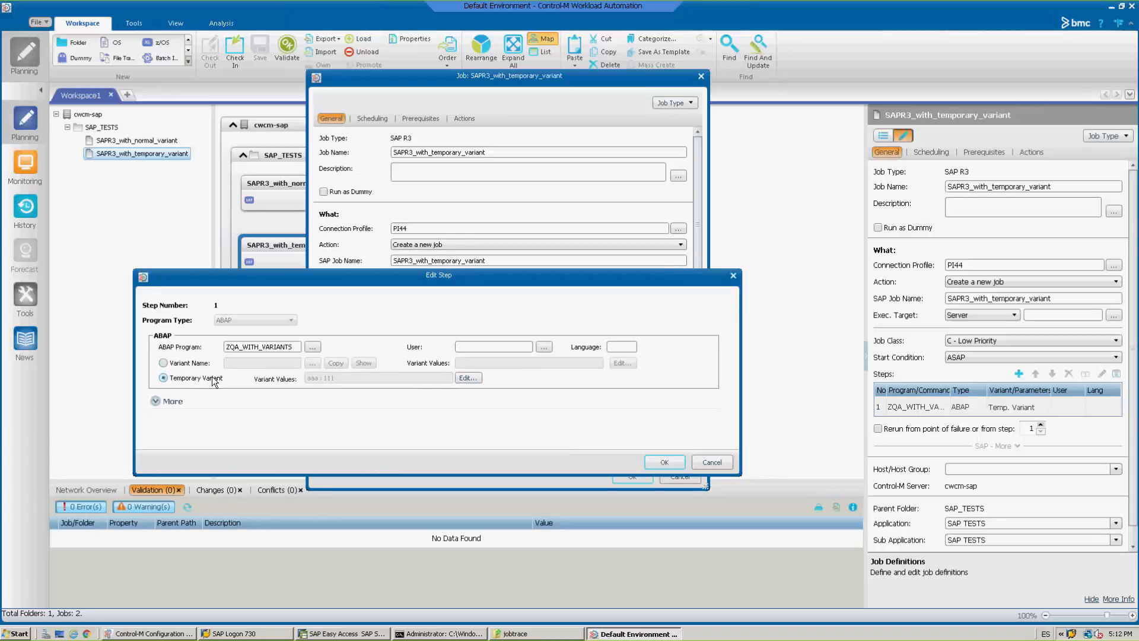
pyautogui.click(477, 379)
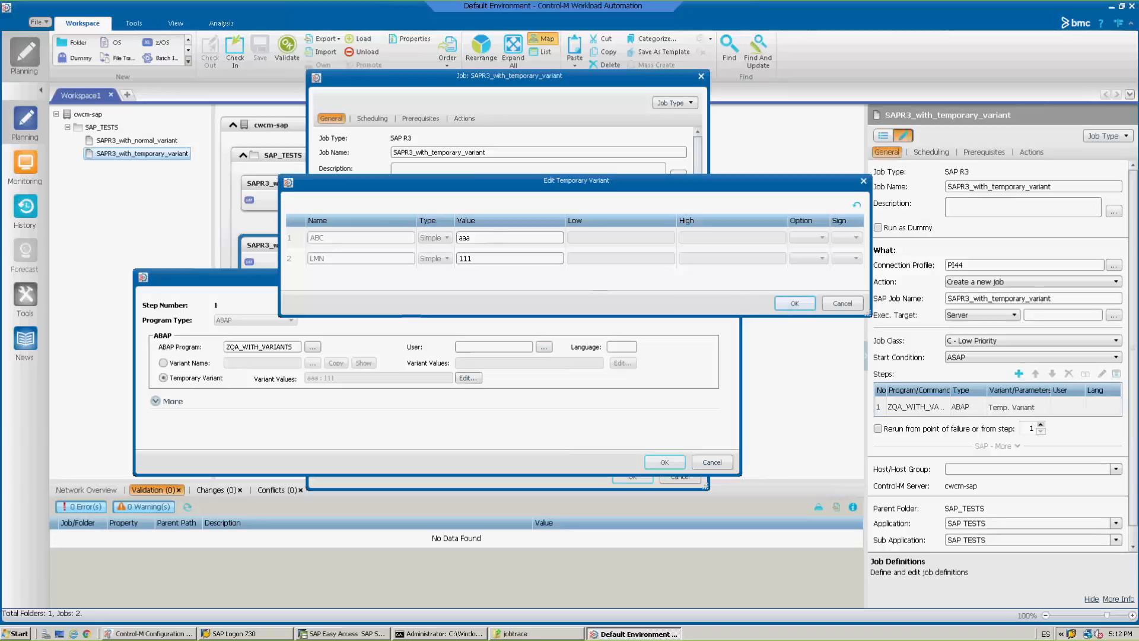
pyautogui.click(795, 303)
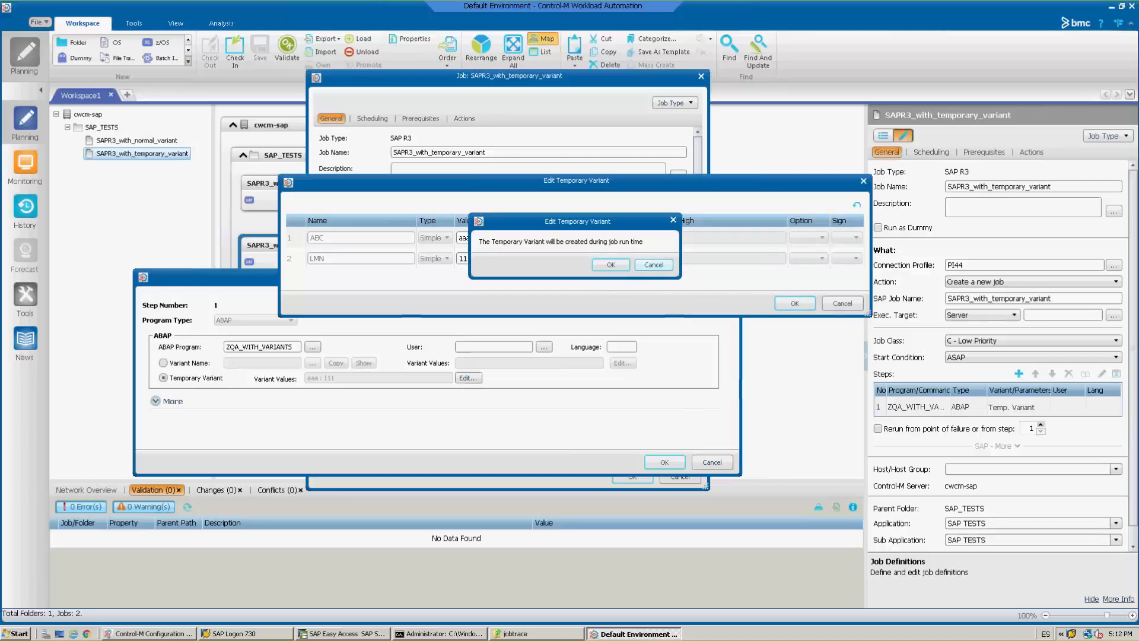
pyautogui.press('Return')
pyautogui.click(842, 304)
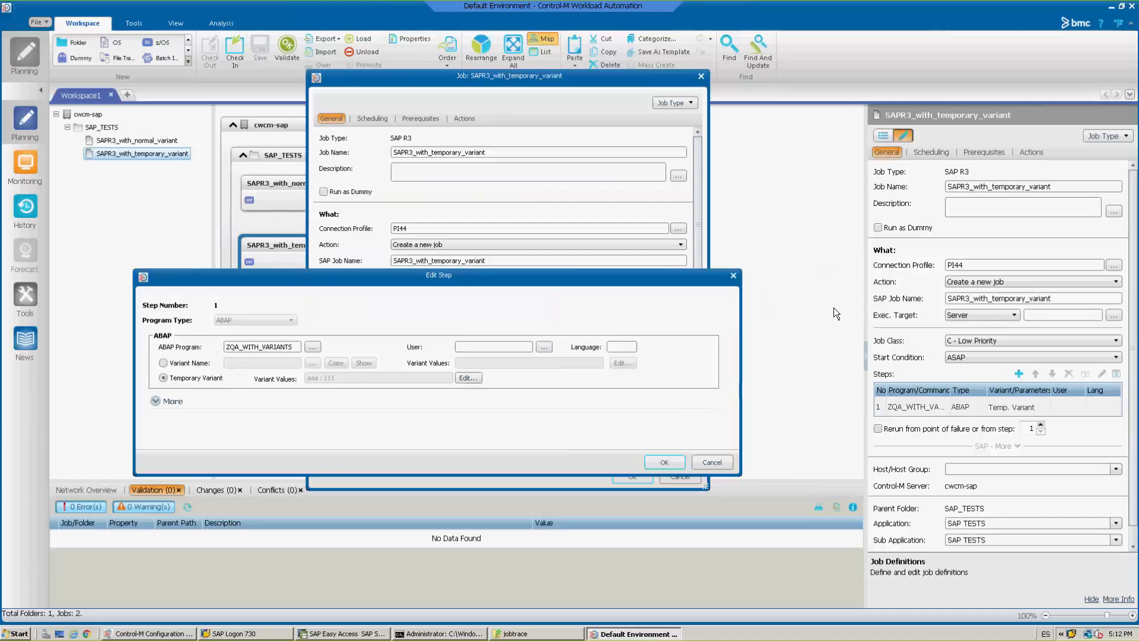
pyautogui.click(714, 463)
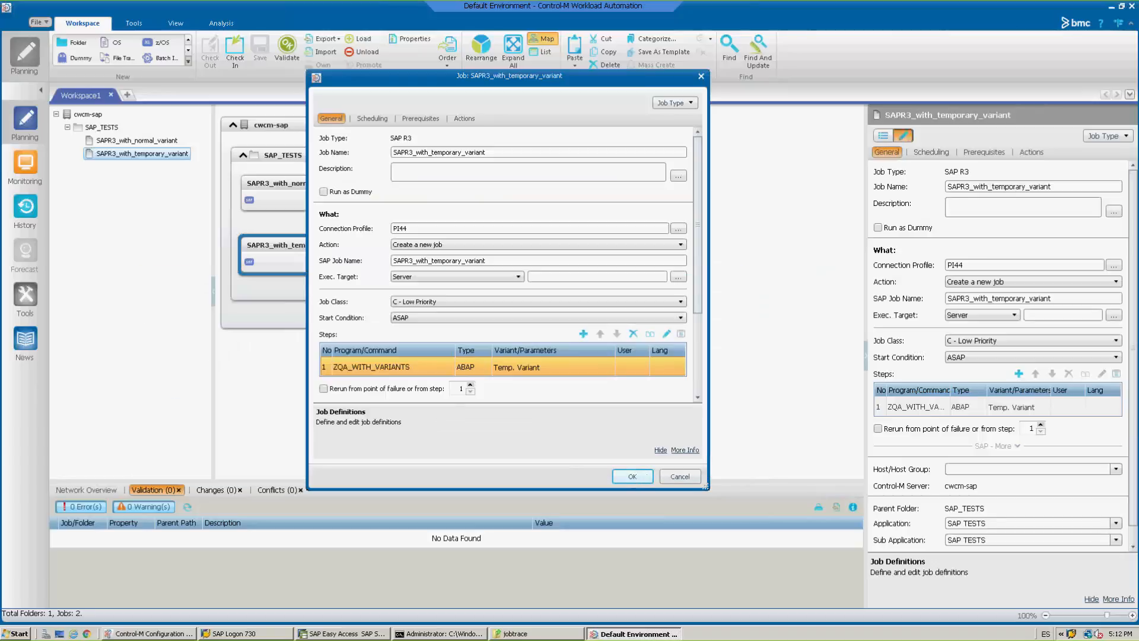
pyautogui.click(669, 475)
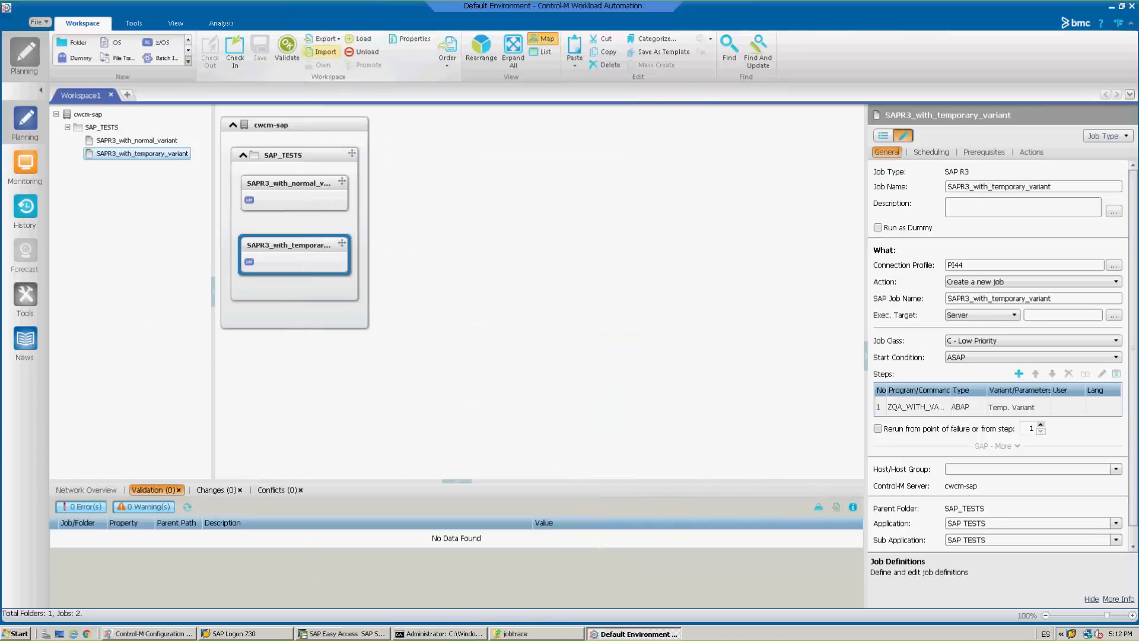
# Order the whole workspace so both SAP_TESTS jobs are submitted.
pyautogui.click(447, 62)
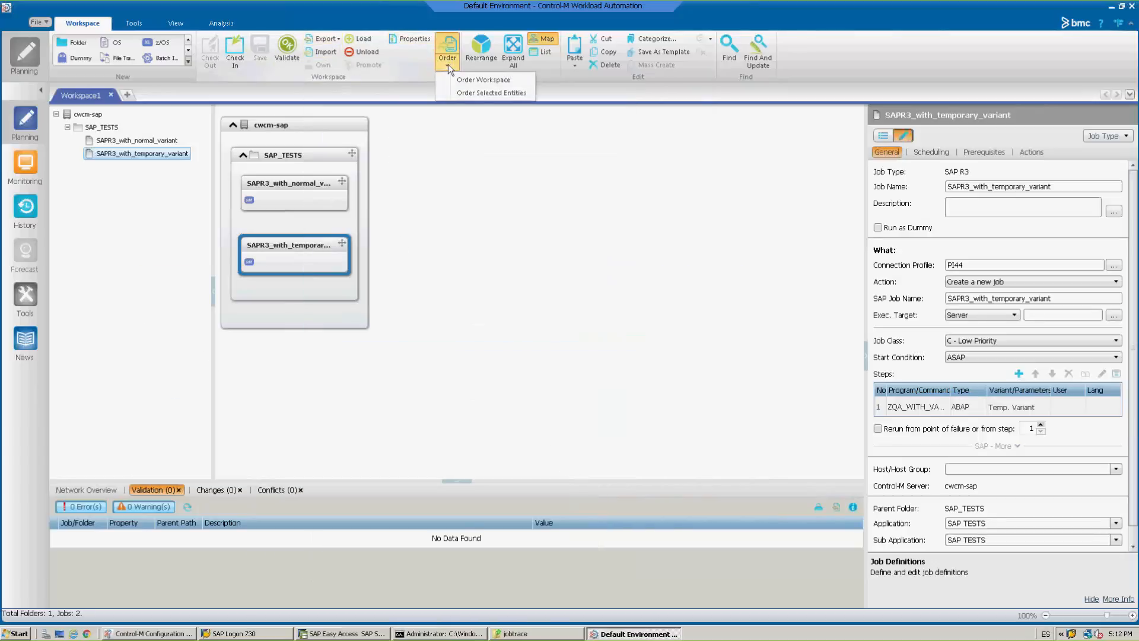
pyautogui.click(472, 83)
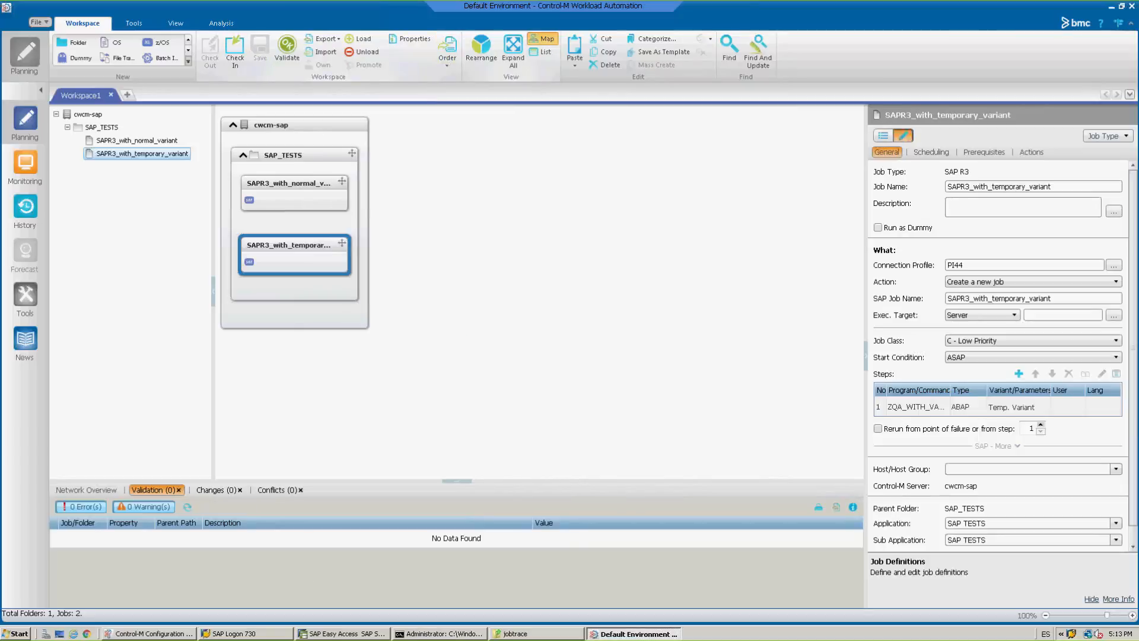
pyautogui.click(496, 297)
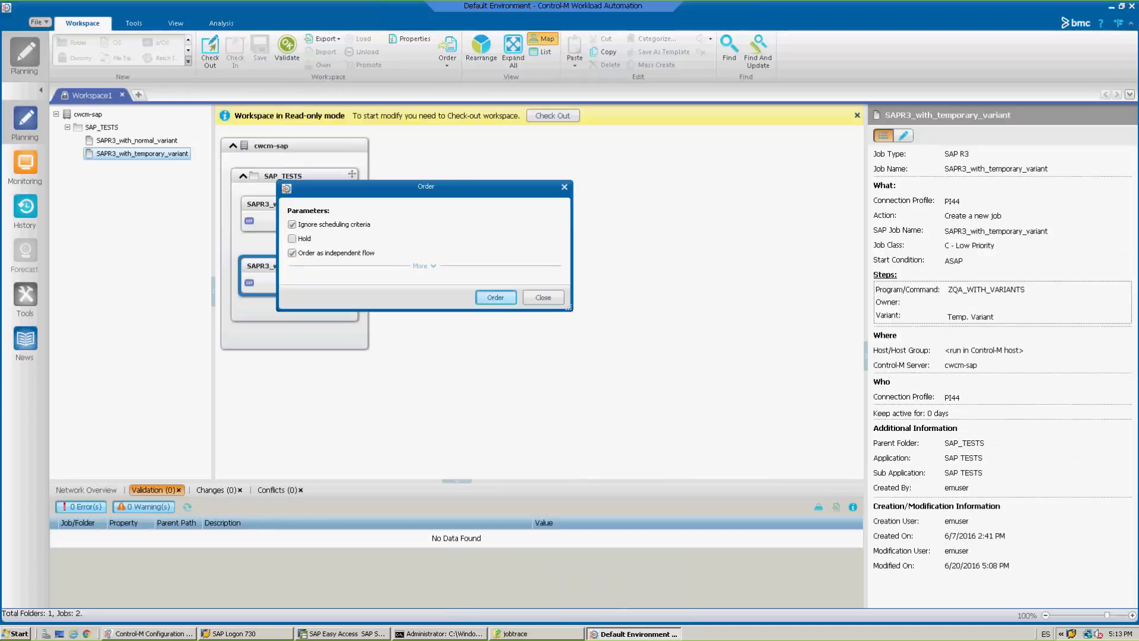
# Switch to monitoring and expand the SAP TESTS application and sub-application down to their individual jobs.
pyautogui.click(24, 165)
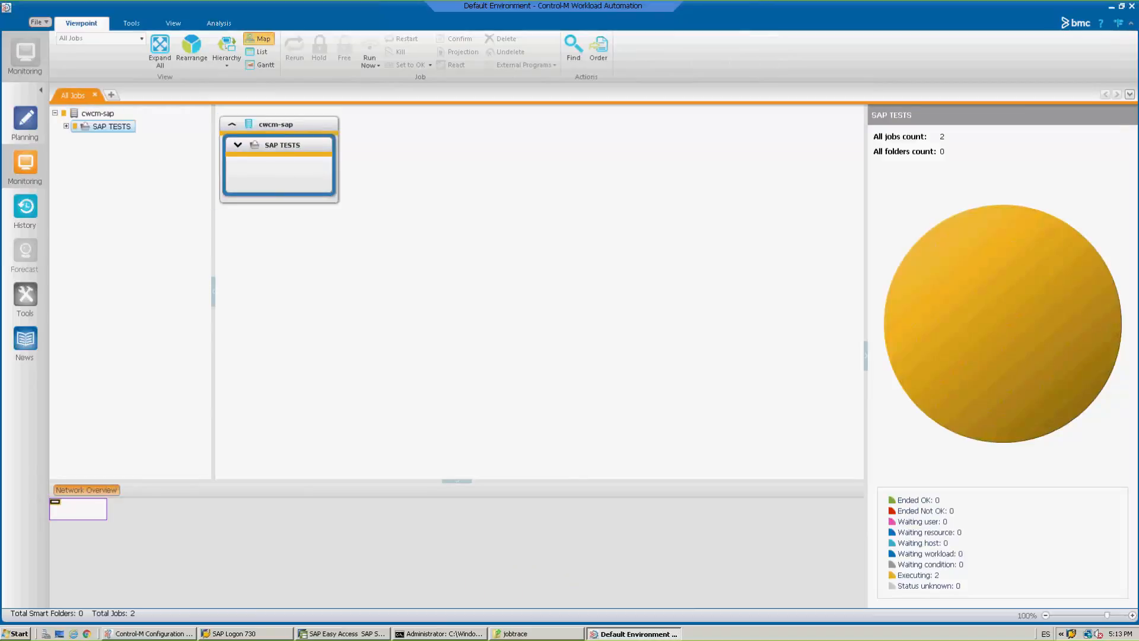
pyautogui.doubleClick(285, 167)
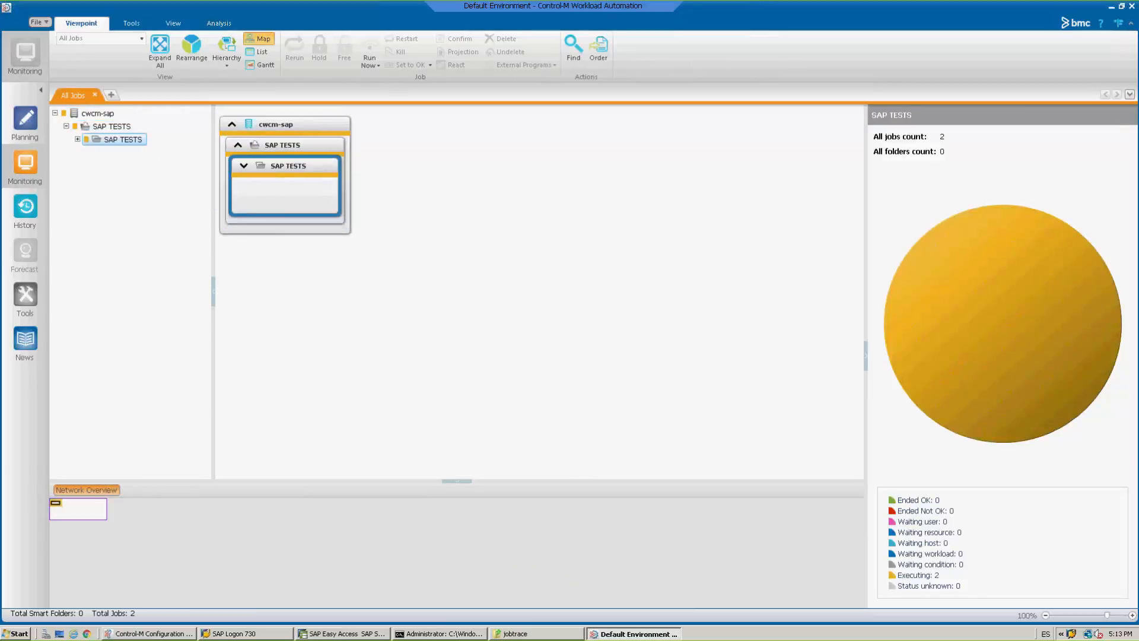
pyautogui.doubleClick(305, 207)
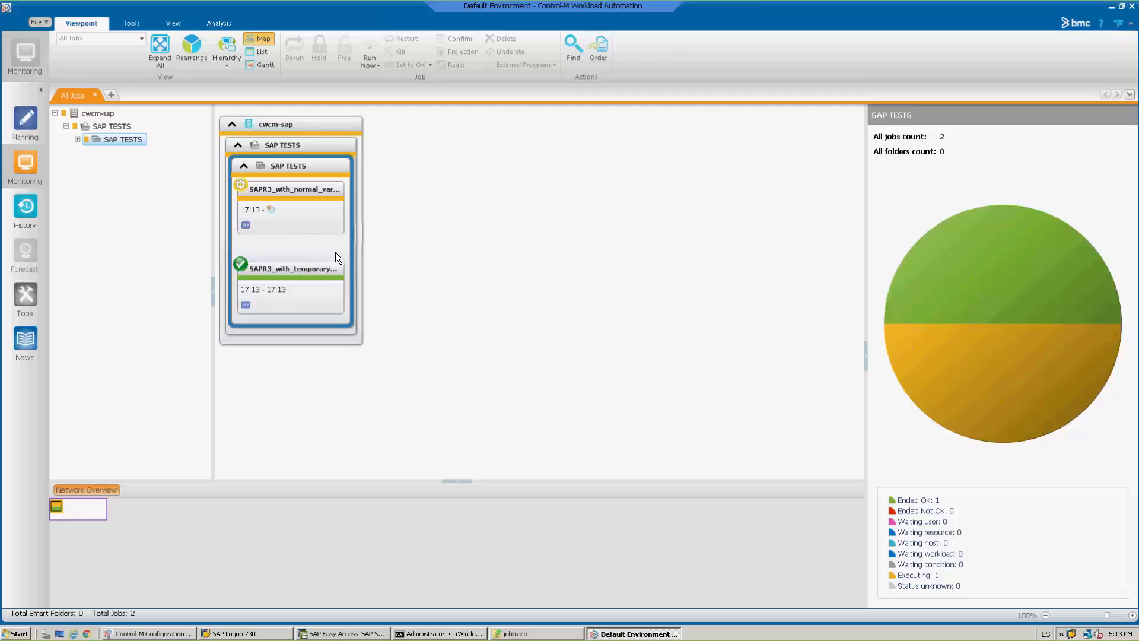
# Examine the output of the SAPR3_with_temporary_variant job, highlighting the temporary variant parameters and the variant used by the step.
pyautogui.click(290, 295)
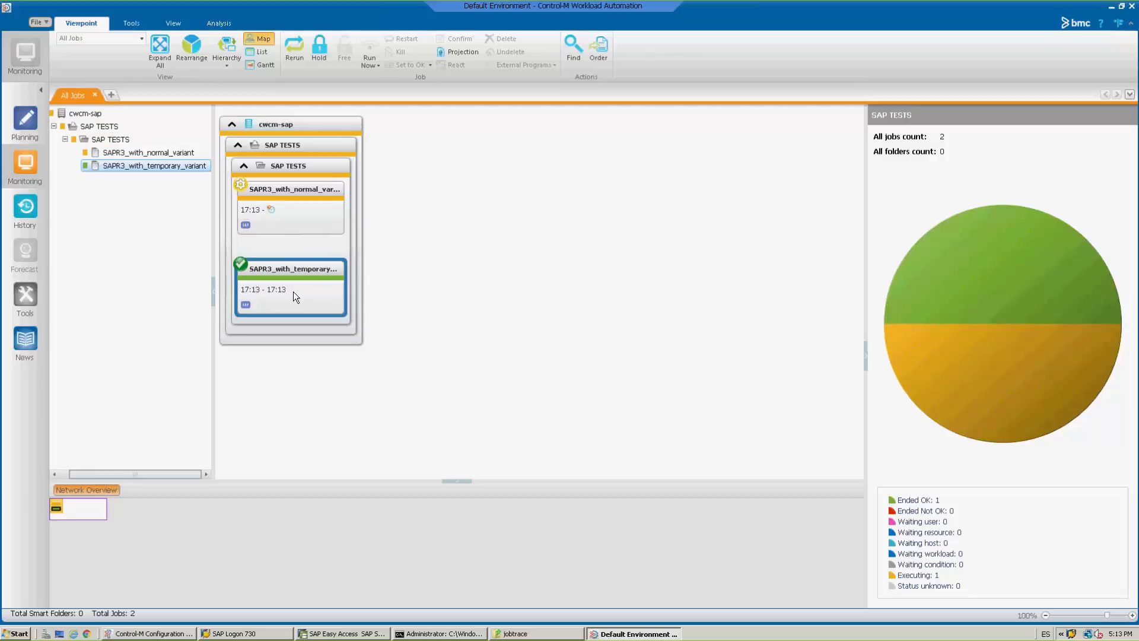
pyautogui.rightClick(294, 290)
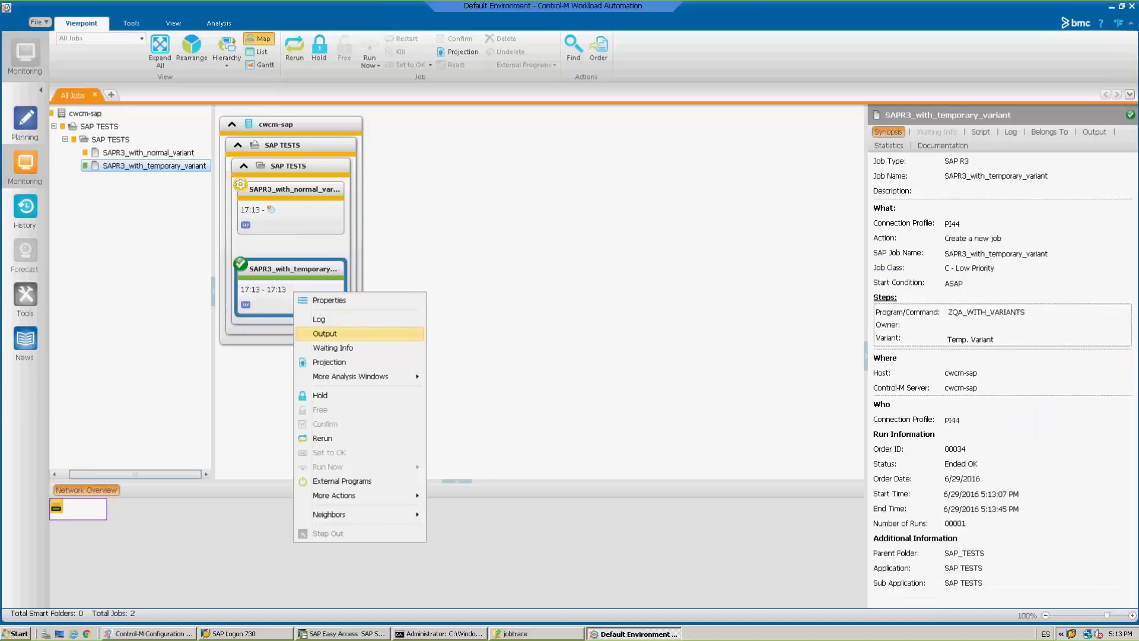
pyautogui.click(321, 335)
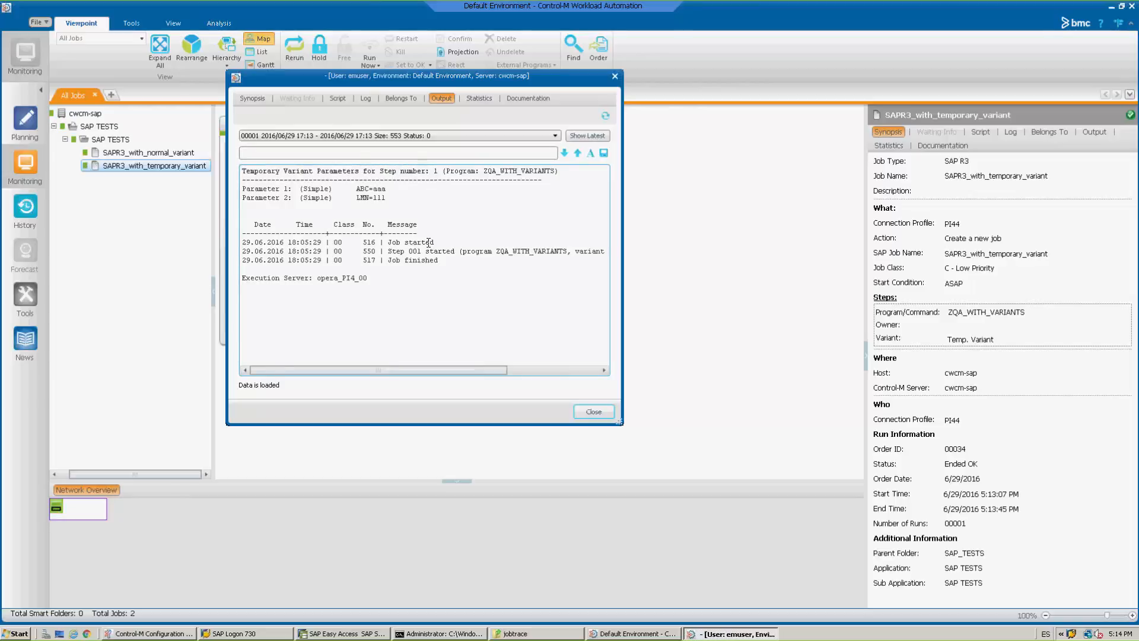
pyautogui.moveTo(386, 198); pyautogui.dragTo(357, 189)
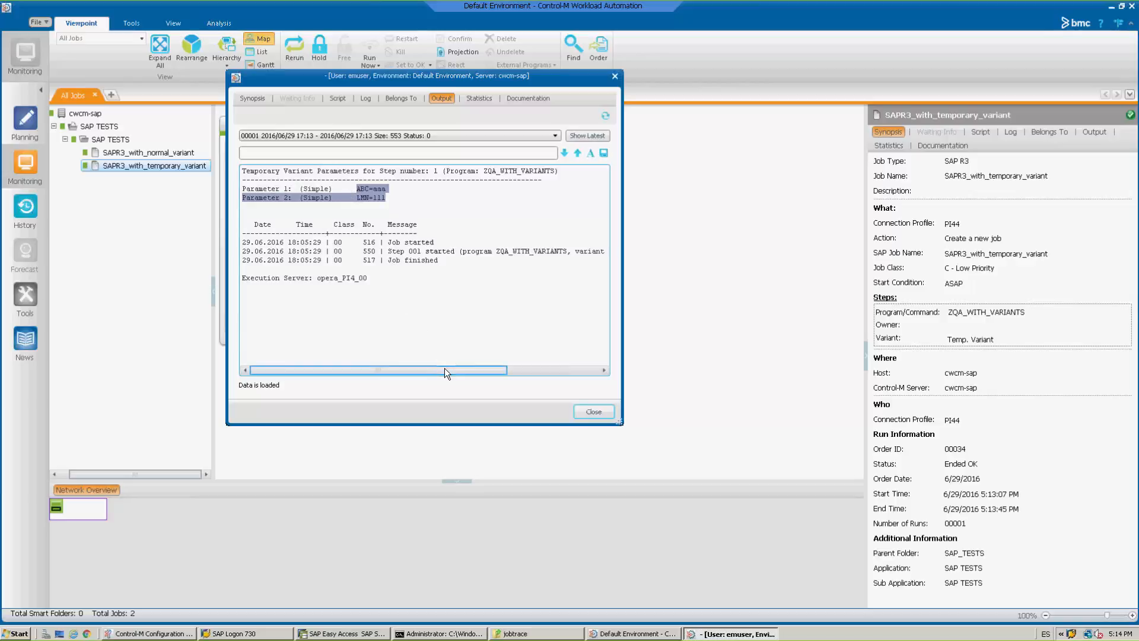
pyautogui.moveTo(444, 368); pyautogui.dragTo(536, 369)
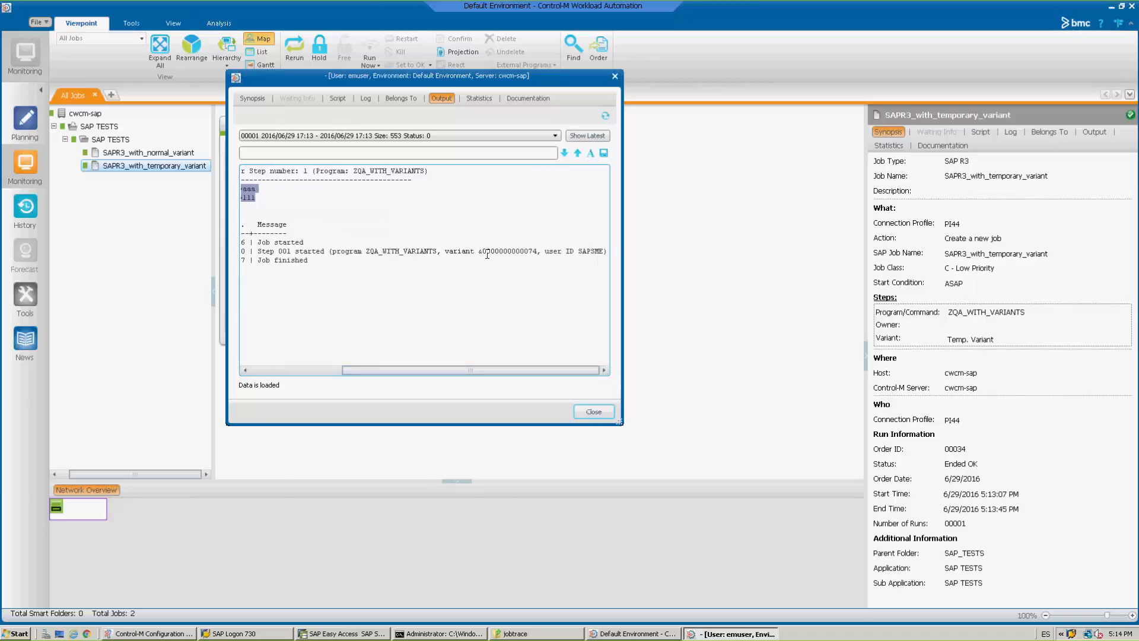
pyautogui.moveTo(478, 251); pyautogui.dragTo(541, 252)
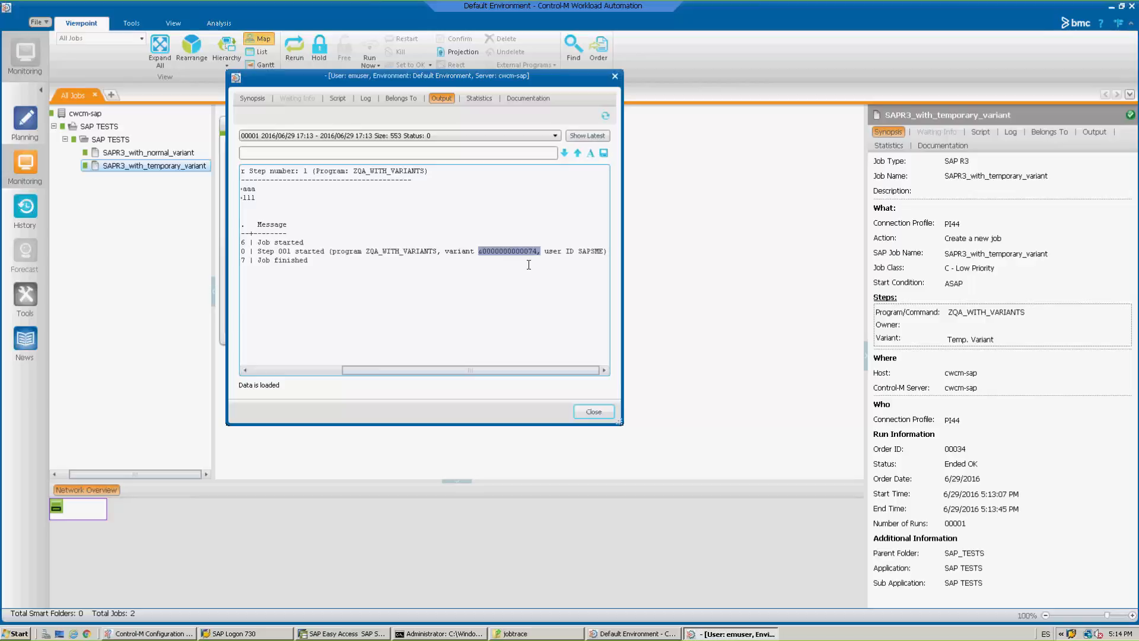
pyautogui.click(594, 411)
# Examine the output of the SAPR3_with_normal_variant job, highlighting the variant used by the step.
pyautogui.click(290, 207)
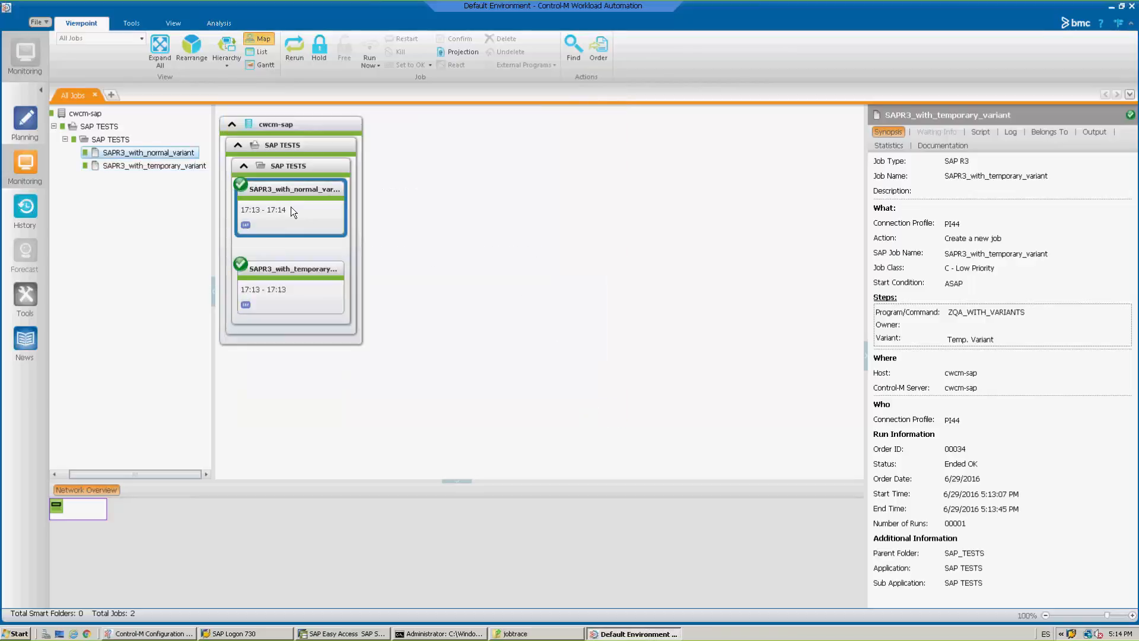
pyautogui.rightClick(292, 210)
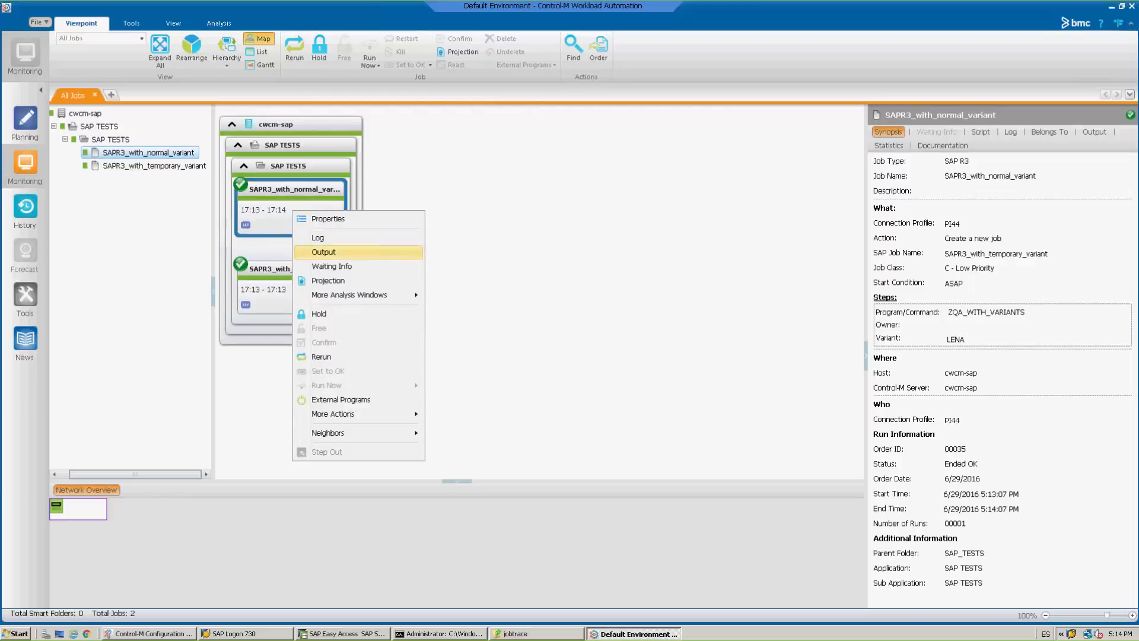
pyautogui.click(324, 252)
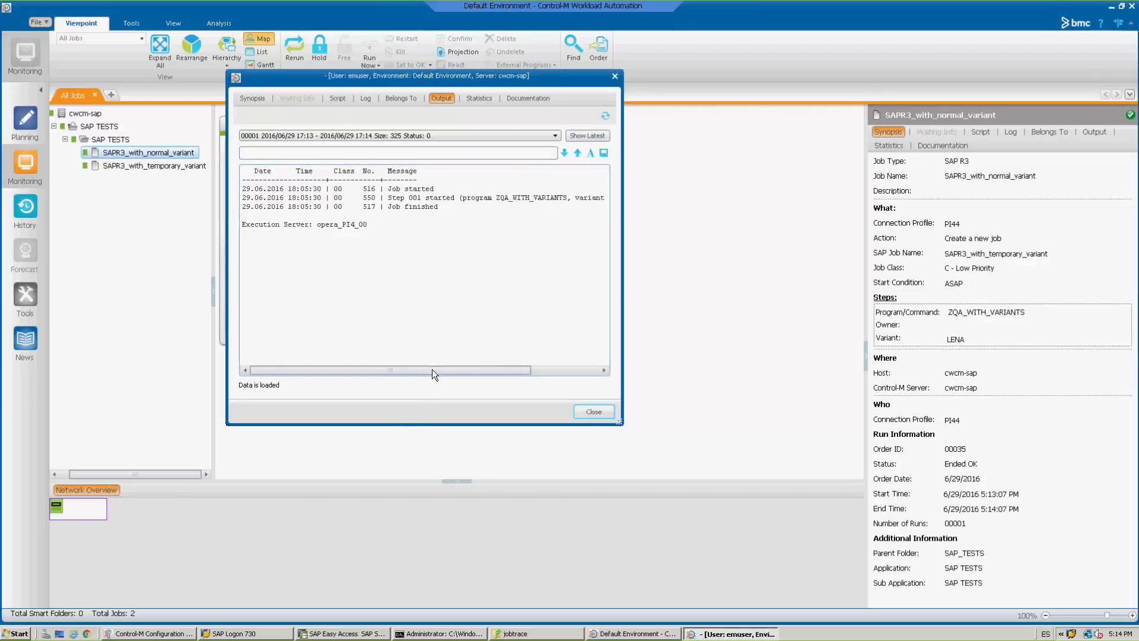
pyautogui.click(576, 372)
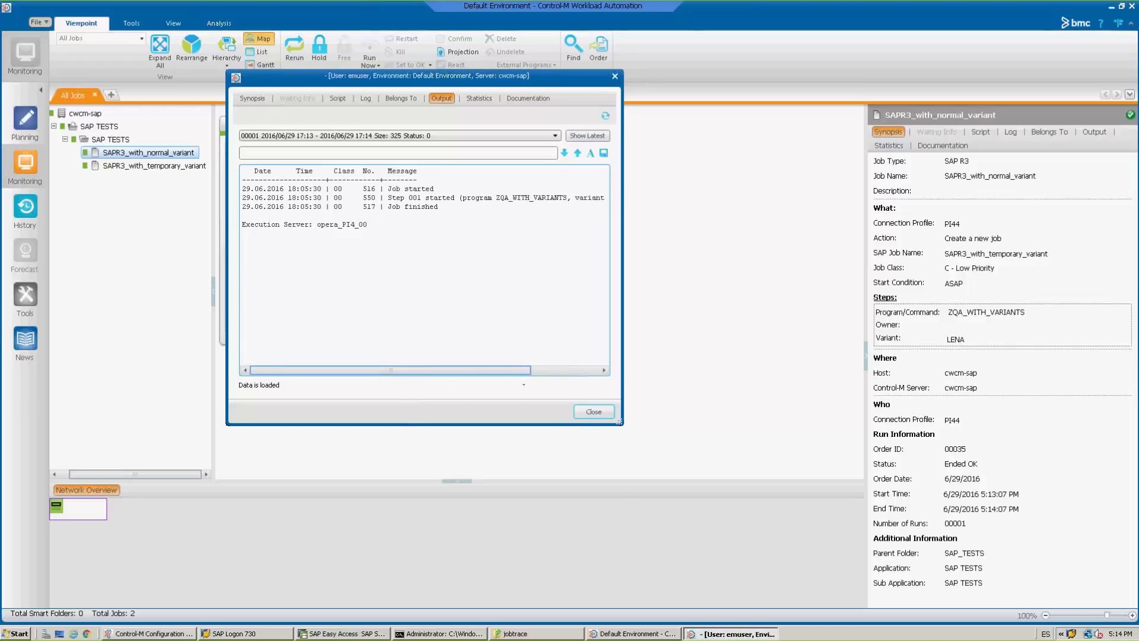
pyautogui.moveTo(504, 198); pyautogui.dragTo(558, 204)
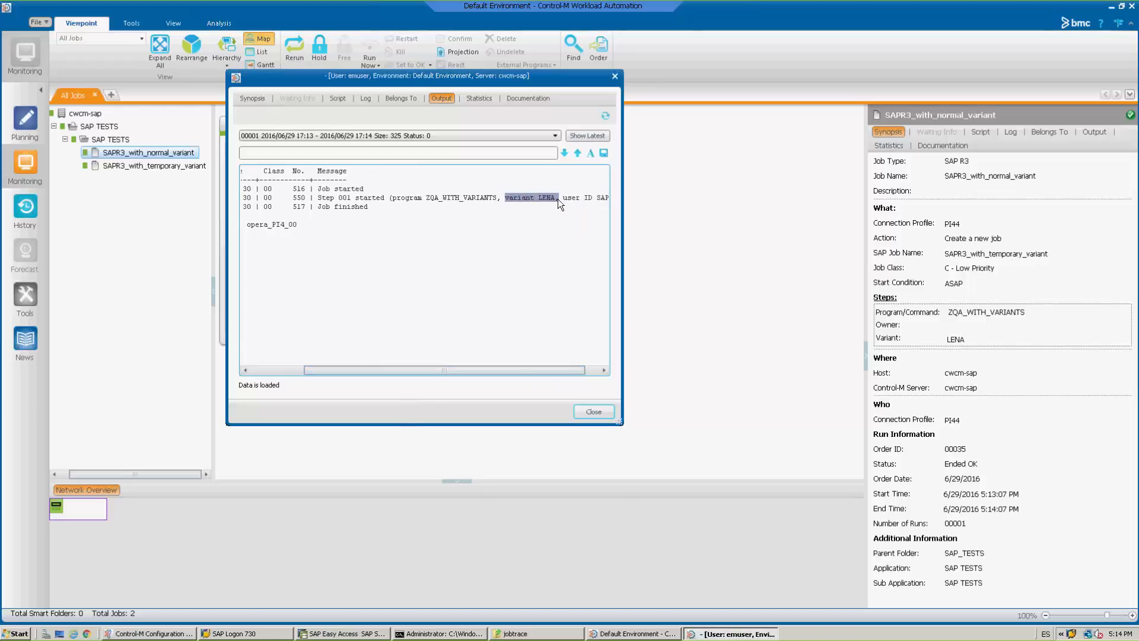
pyautogui.click(593, 411)
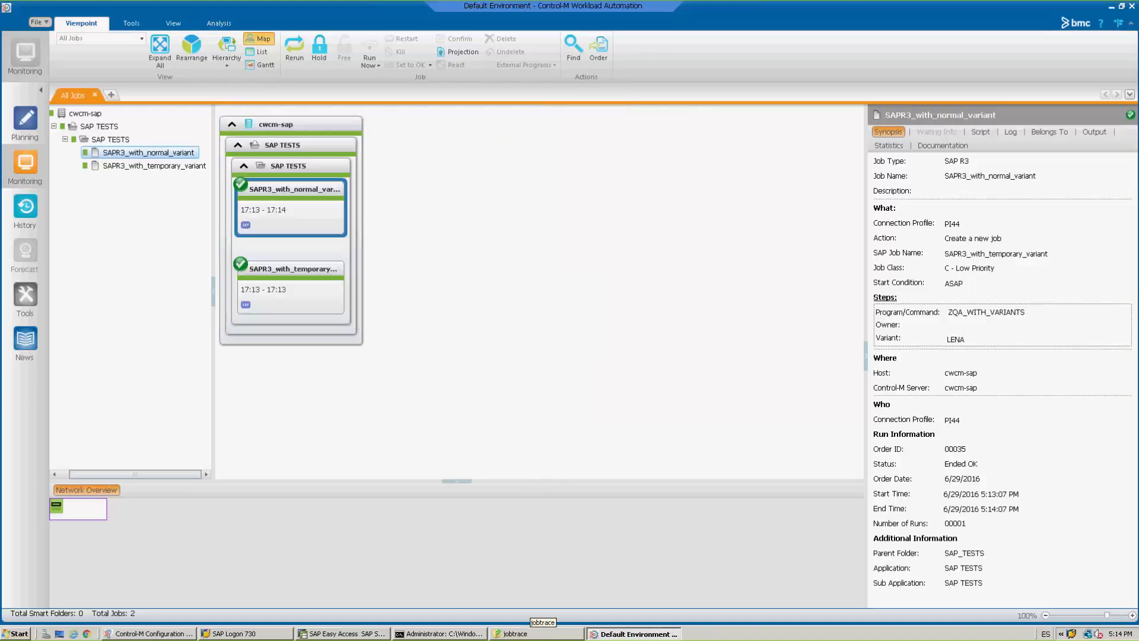
# Switch to the jobtrace folder window and open the job_trace_34_1 text file to read the temporary variant job's trace.
pyautogui.click(530, 635)
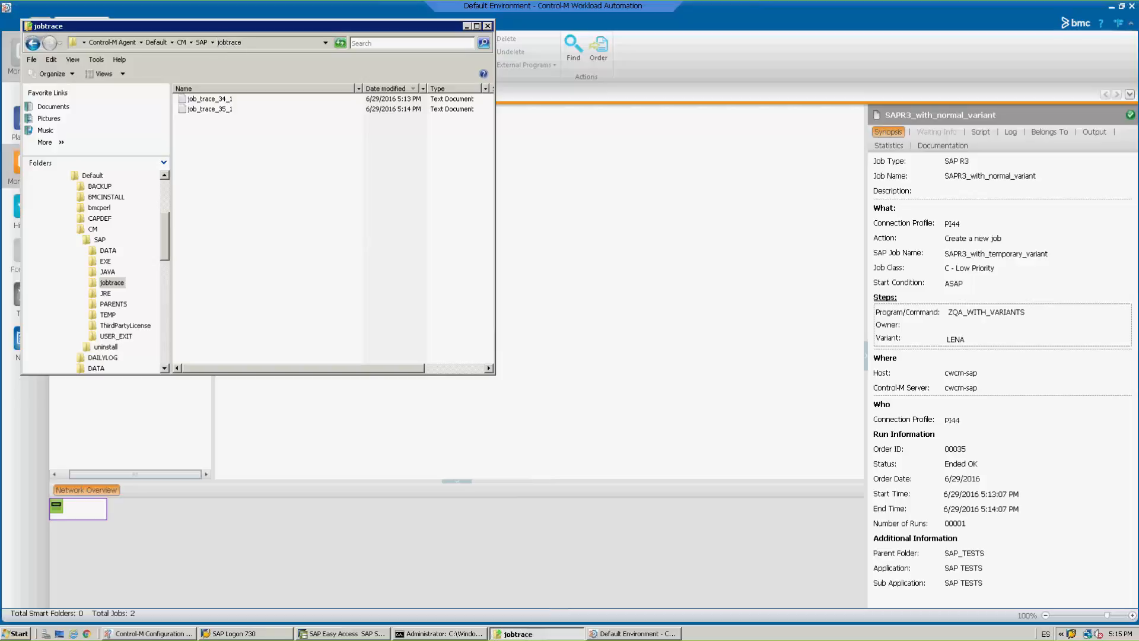
pyautogui.click(218, 102)
pyautogui.doubleClick(218, 100)
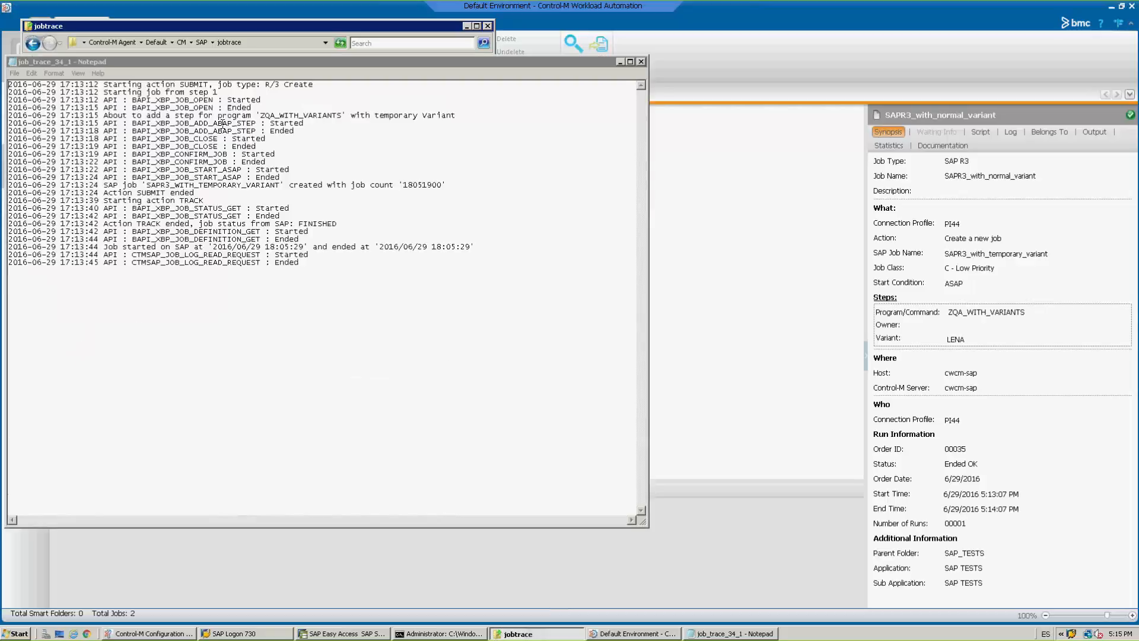
# Examine the trace's temporary variant and ABAP step lines by highlighting them, and close the trace file.
pyautogui.click(279, 145)
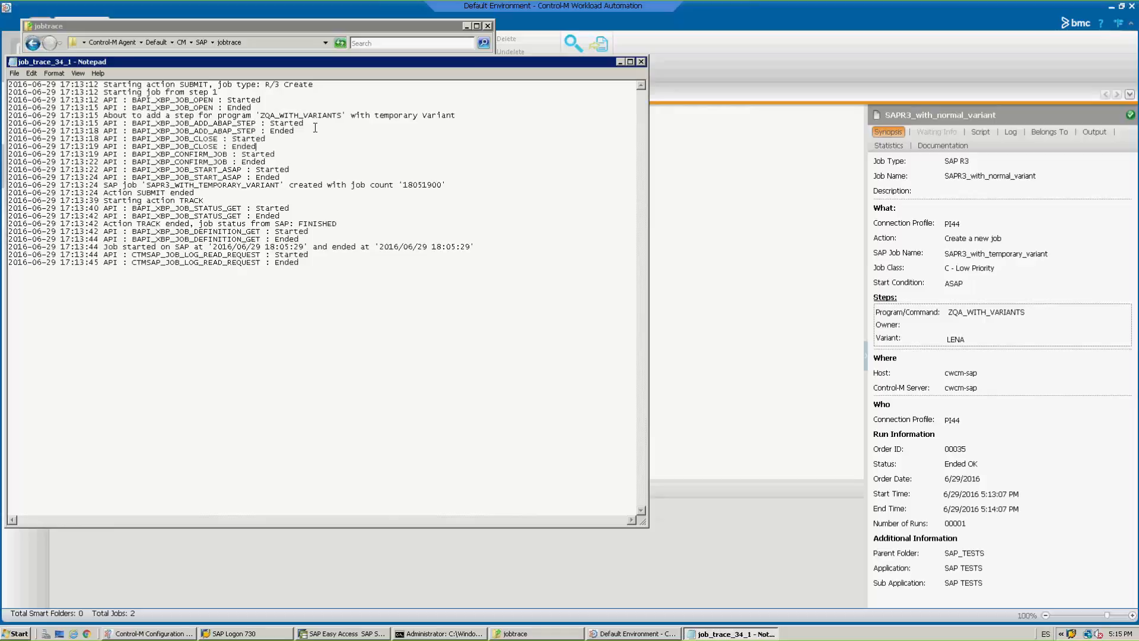
pyautogui.moveTo(306, 131); pyautogui.dragTo(85, 115)
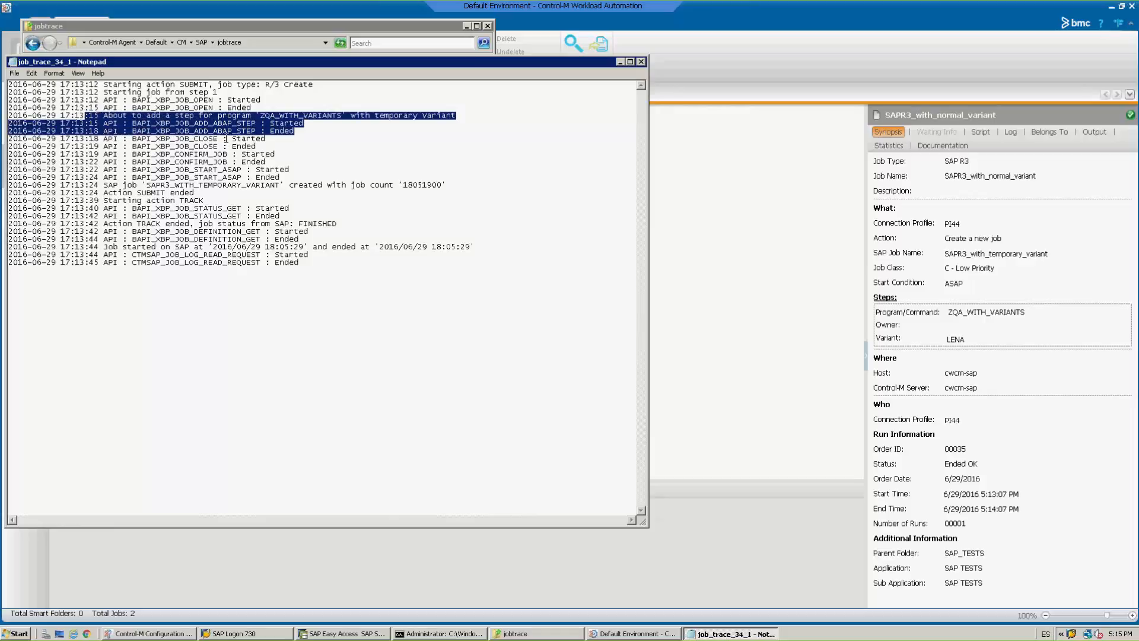
pyautogui.click(300, 155)
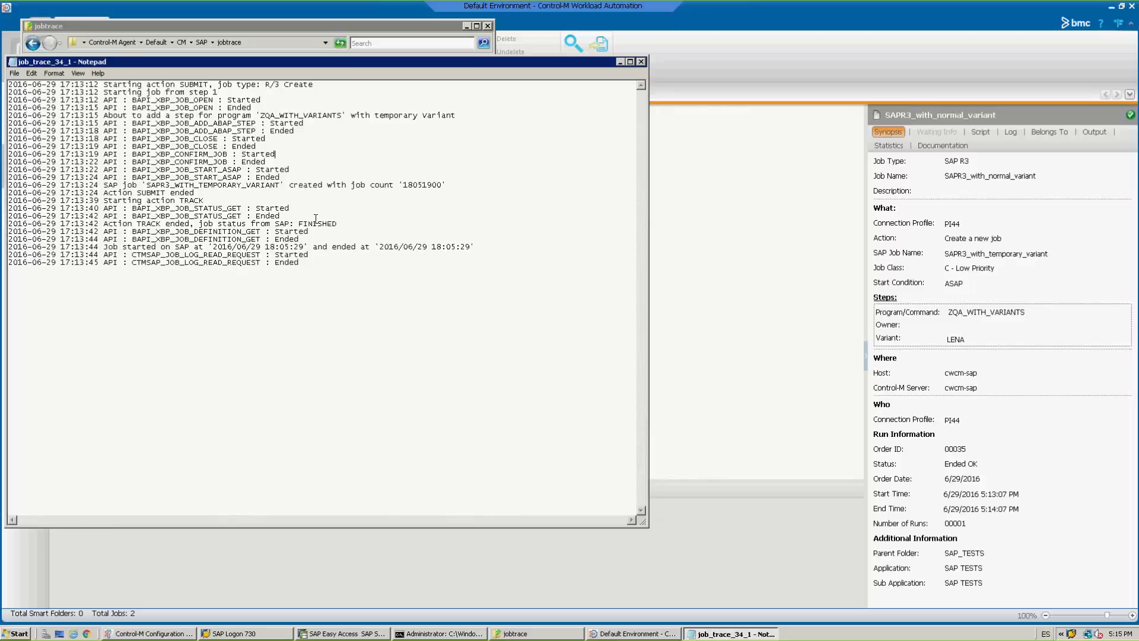
pyautogui.click(641, 62)
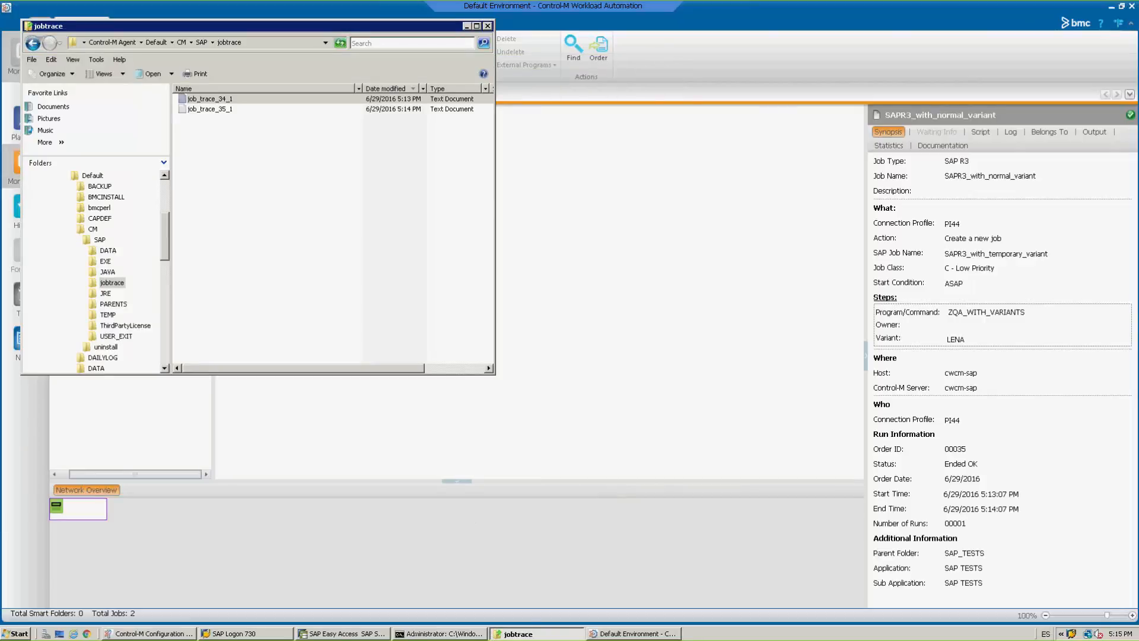
# Switch to the command prompt and run ctmr3req with action CHECK_ACCOUNT for SAP account PI4 to test the connection.
pyautogui.click(439, 632)
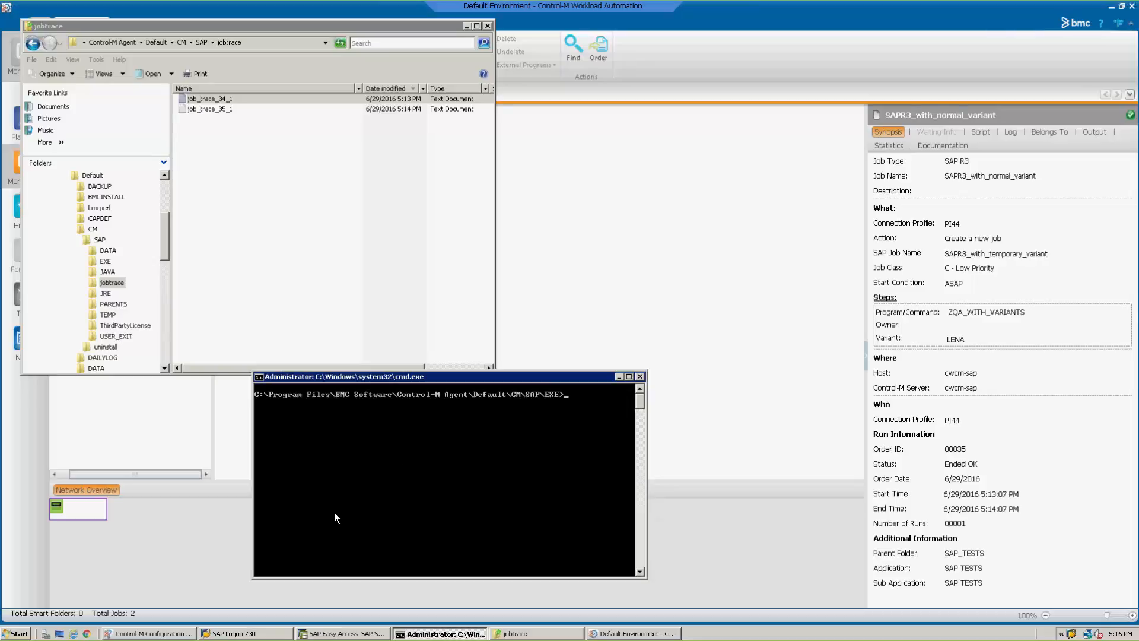
pyautogui.click(181, 633)
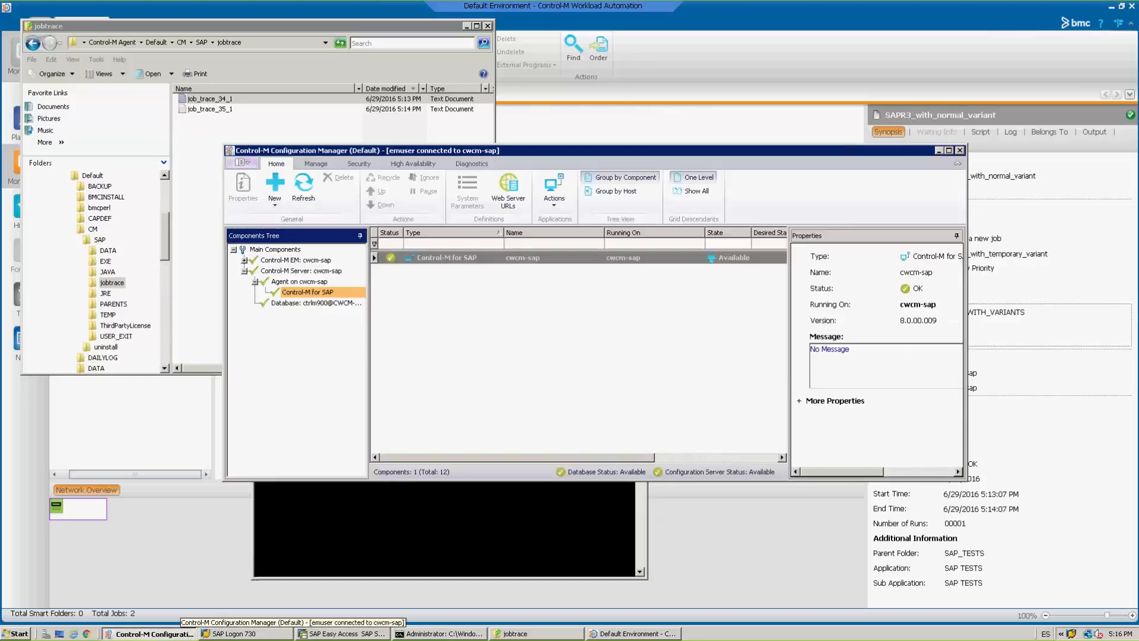
pyautogui.rightClick(456, 260)
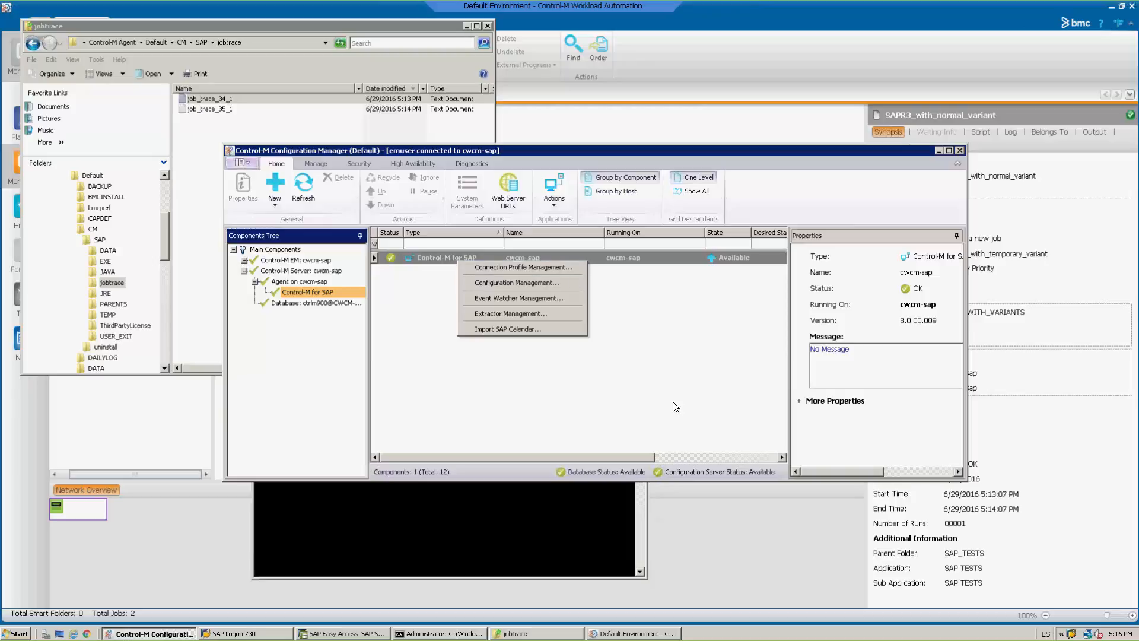
pyautogui.click(568, 500)
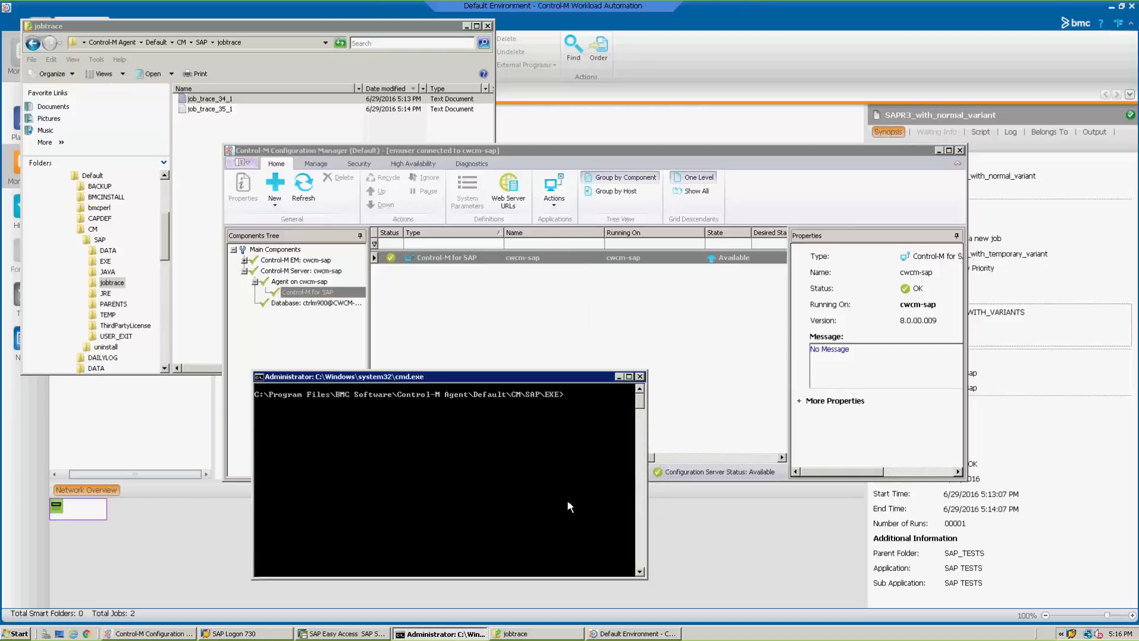
pyautogui.rightClick(512, 488)
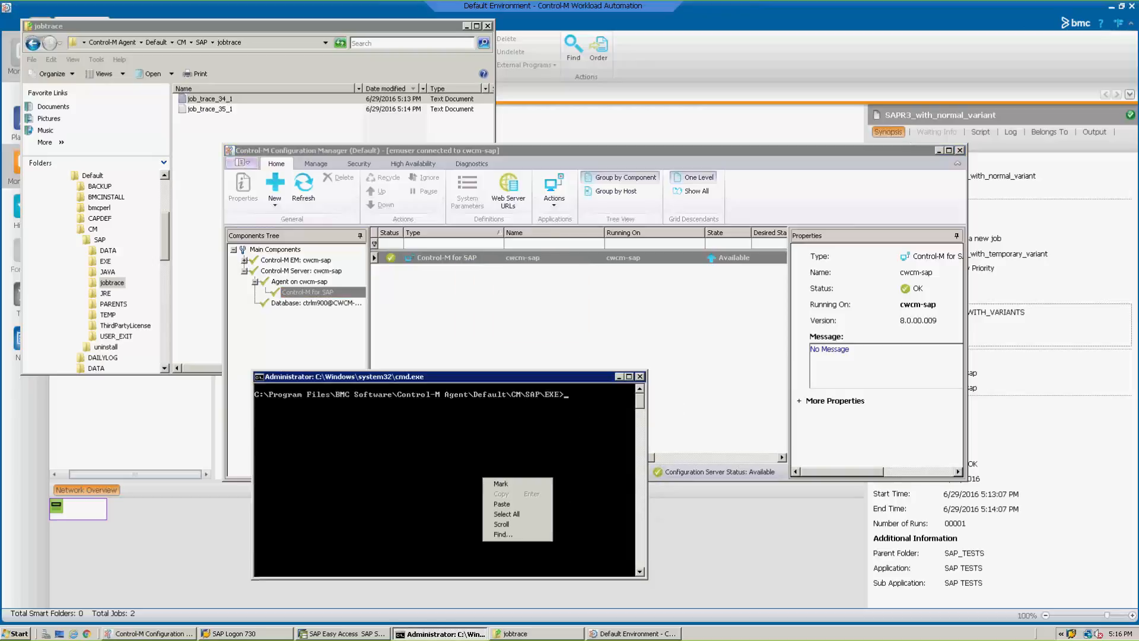
pyautogui.click(504, 508)
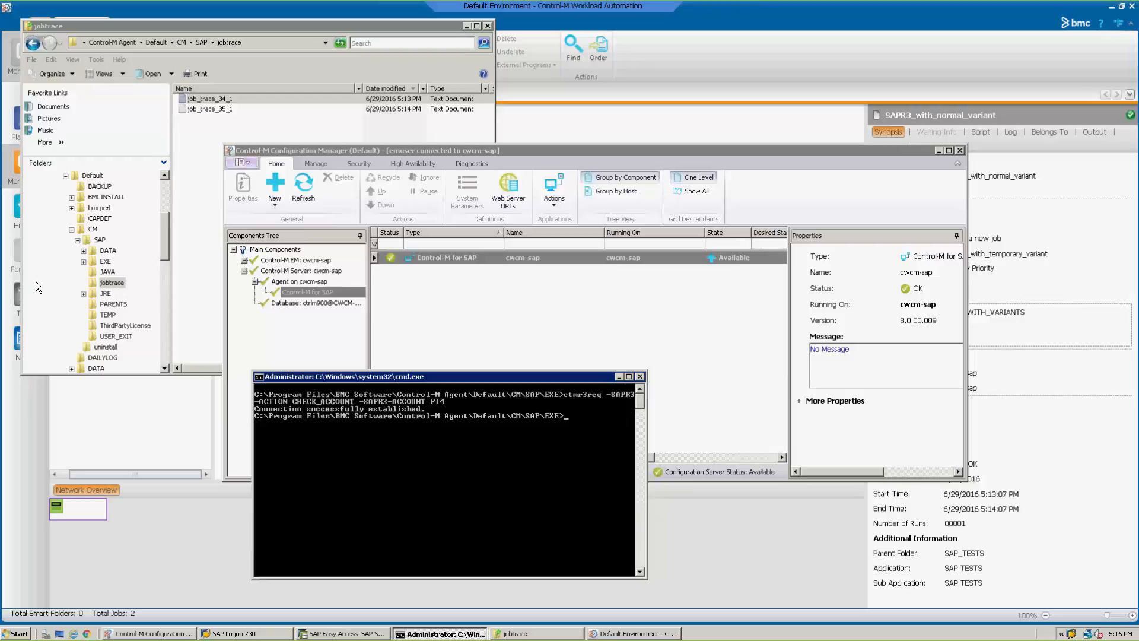
# Run the ctmr3req GET_SPOOL action for job SAPEVENT, jobcount 15052000, on PI4, display spool 1 of step 1, and minimize the command prompt.
pyautogui.rightClick(472, 484)
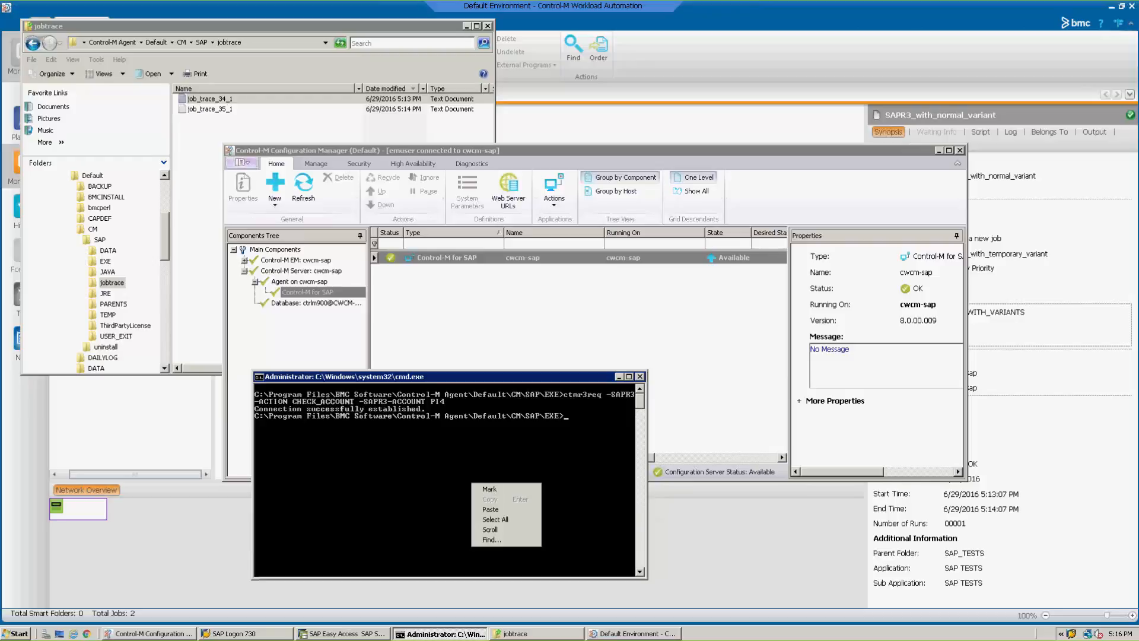
pyautogui.click(490, 510)
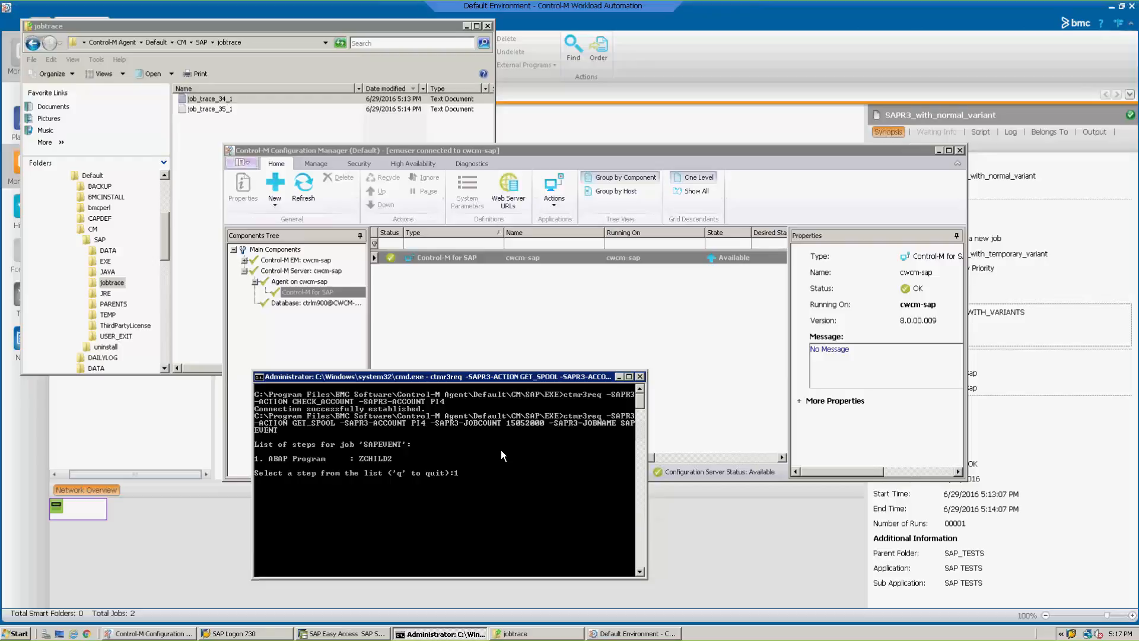
pyautogui.press('Return')
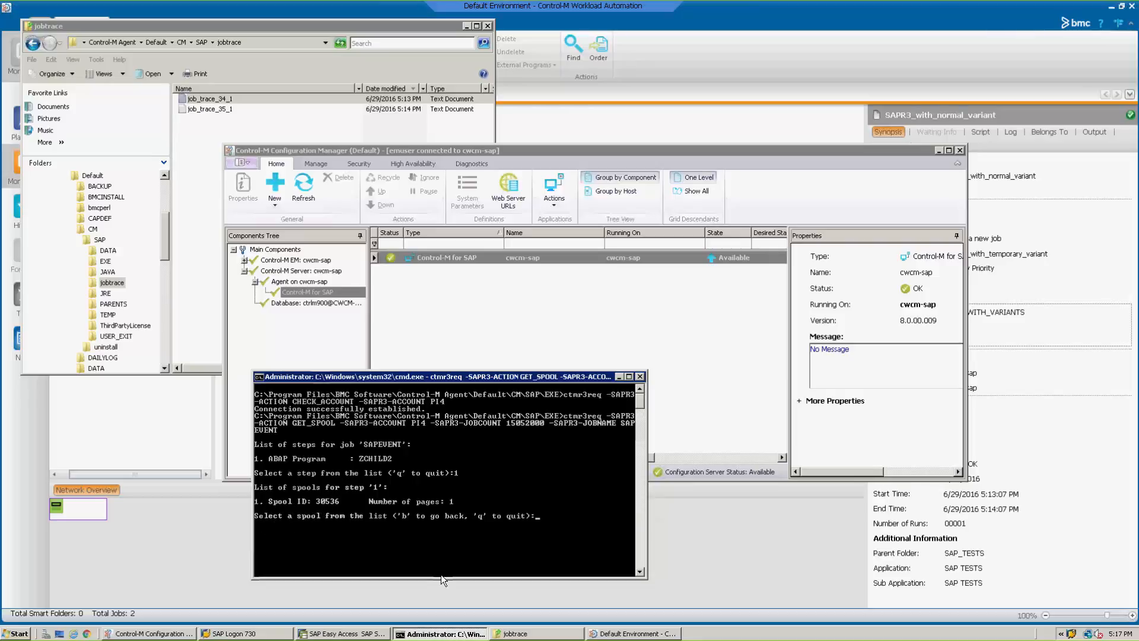
pyautogui.write('1')
pyautogui.press('Return')
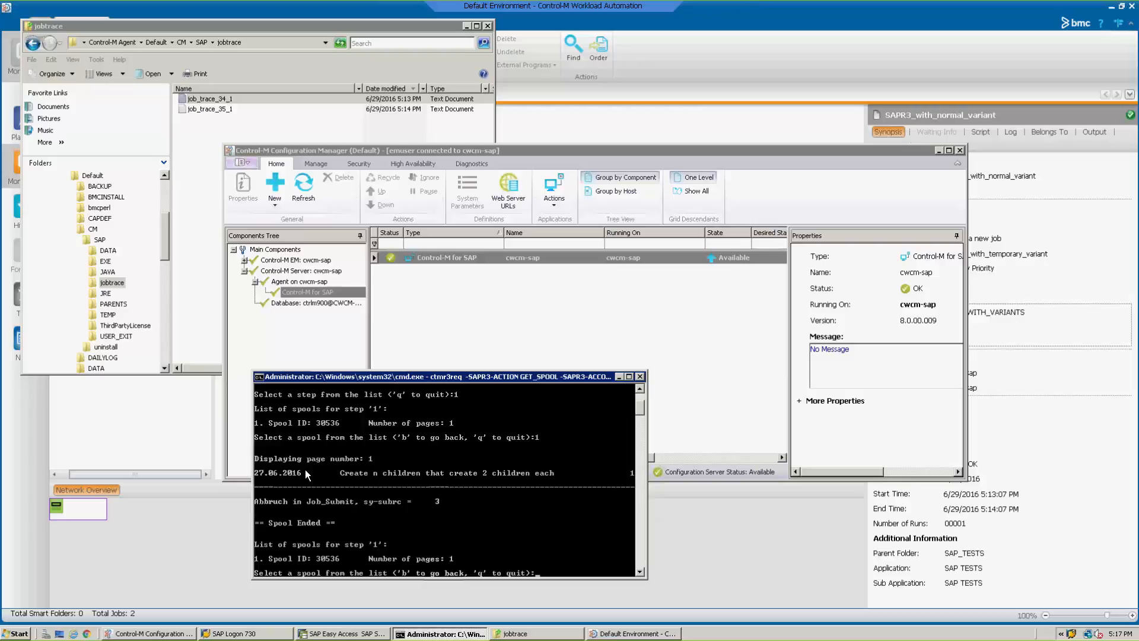
pyautogui.click(620, 377)
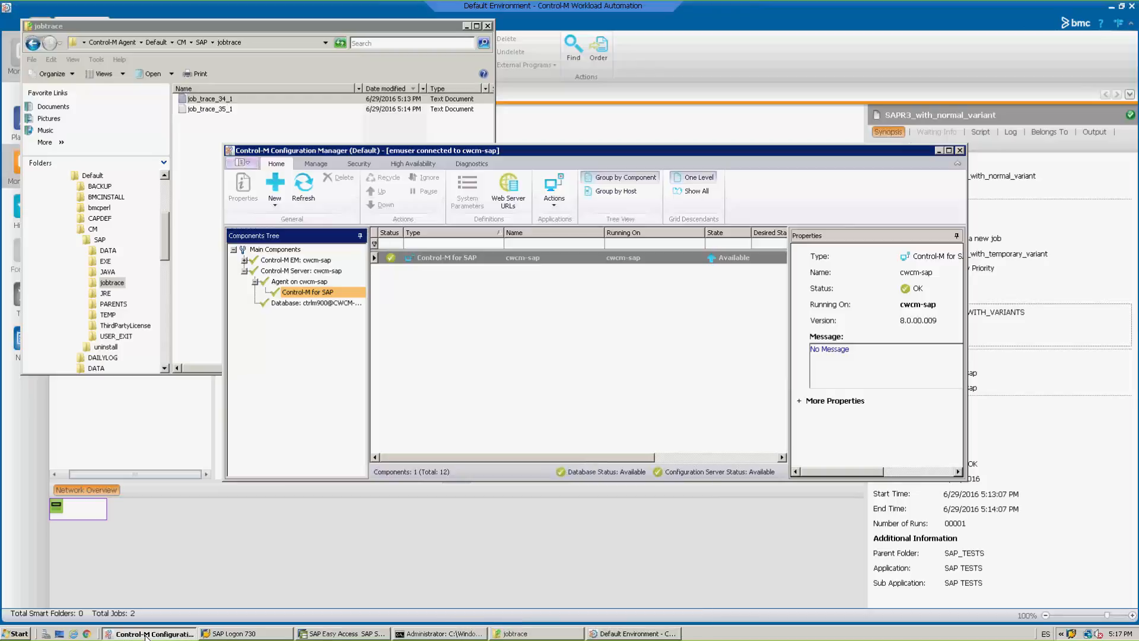
# Open Extractor Management for the Control-M for SAP component in Control-M Configuration Manager and select the DXI connection profile.
pyautogui.click(462, 317)
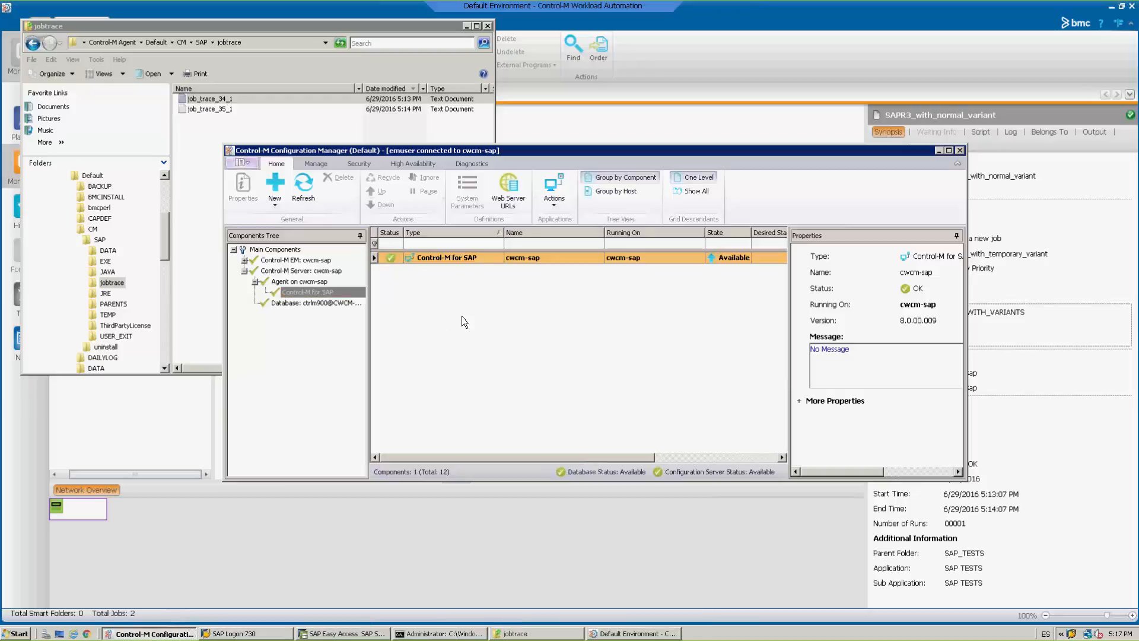
pyautogui.rightClick(471, 258)
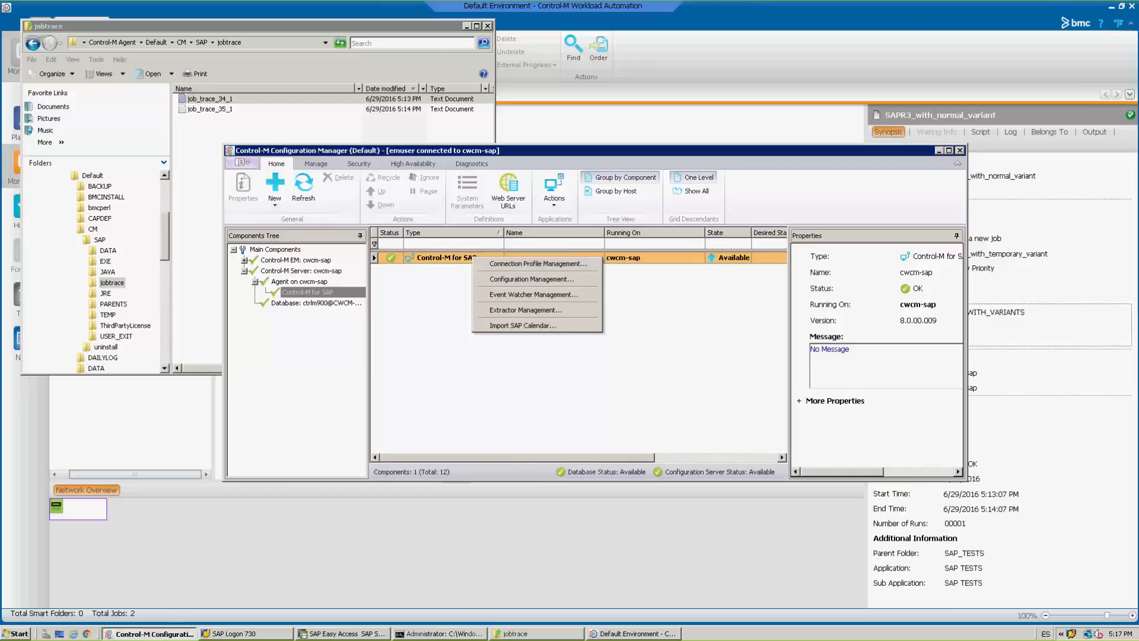
pyautogui.click(511, 311)
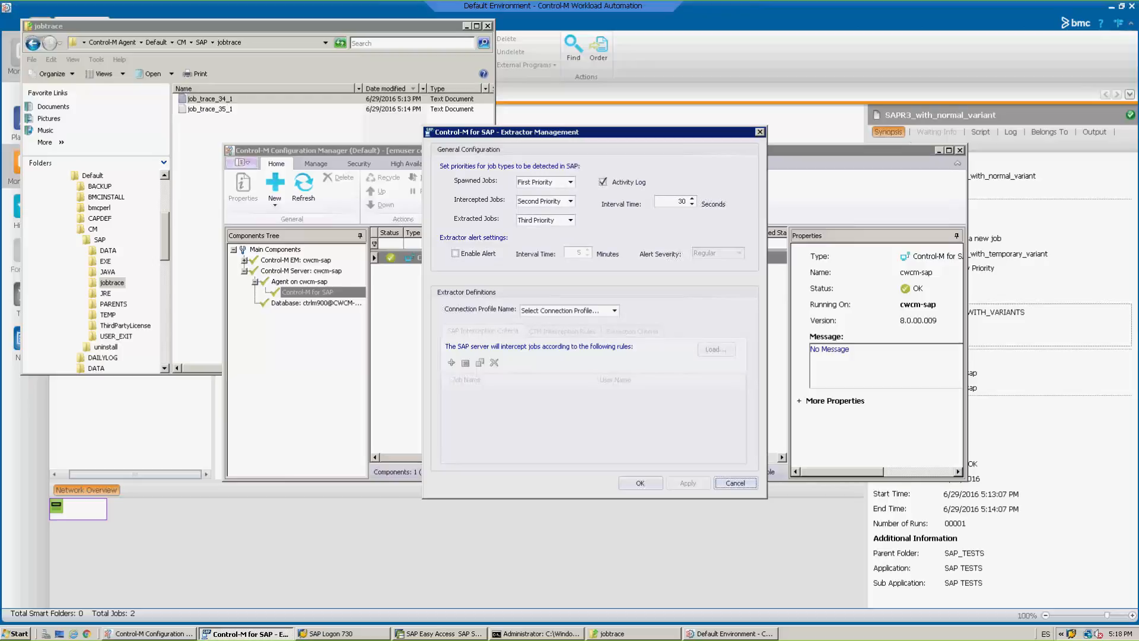
pyautogui.click(573, 312)
pyautogui.click(558, 323)
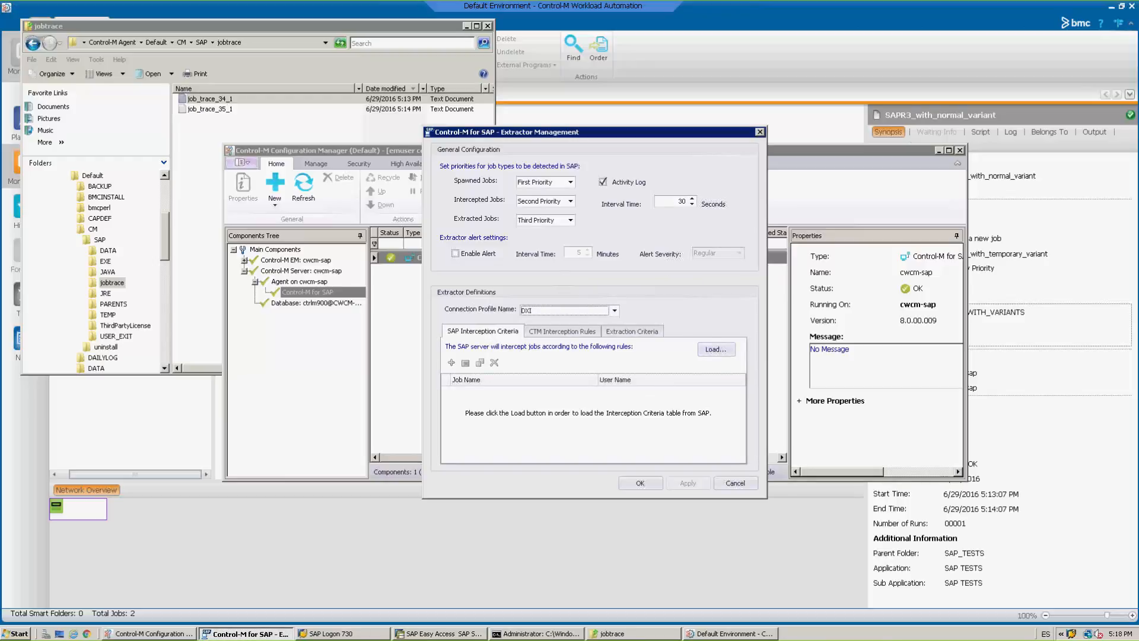
# Load the SAP interception criteria for the DXI profile and inspect the listed criterion's job name and user without changing it.
pyautogui.click(712, 352)
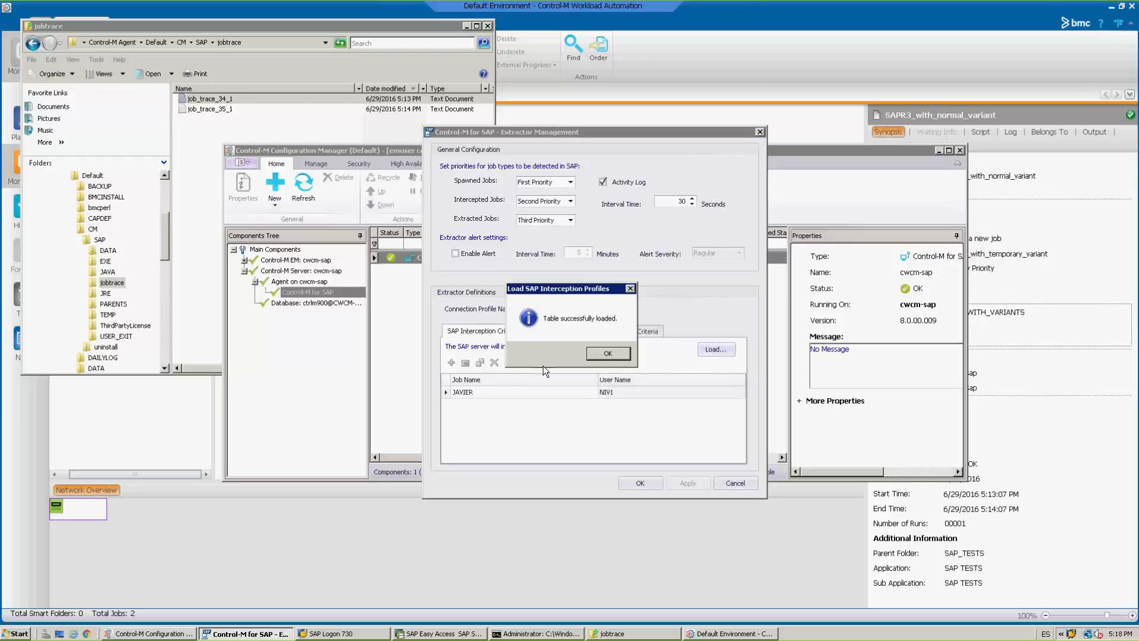
pyautogui.click(609, 354)
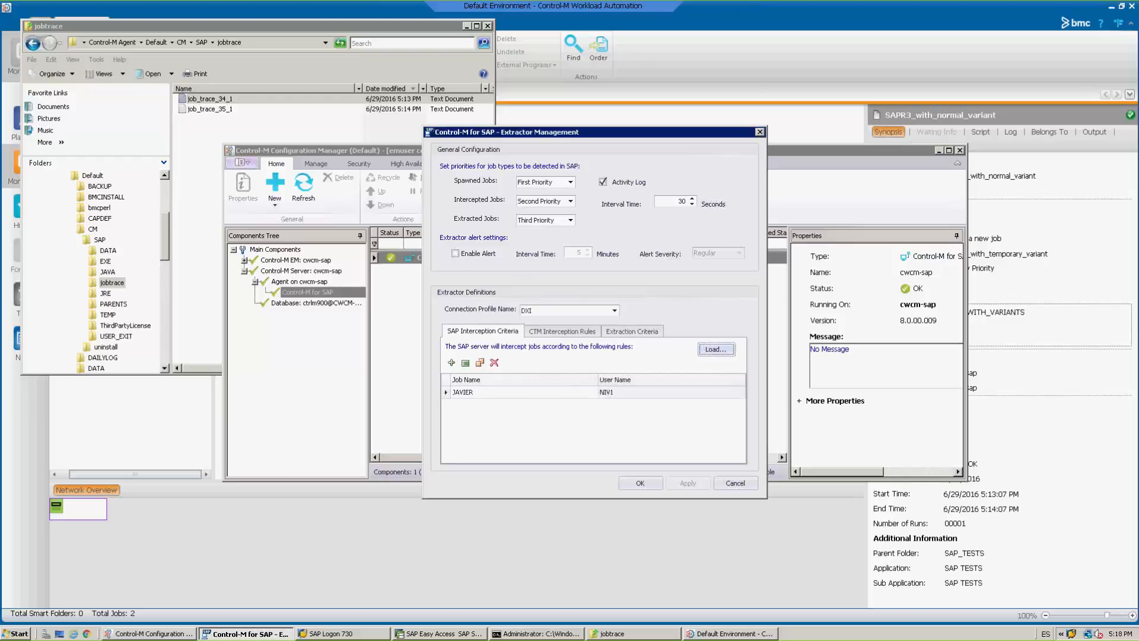
pyautogui.doubleClick(529, 394)
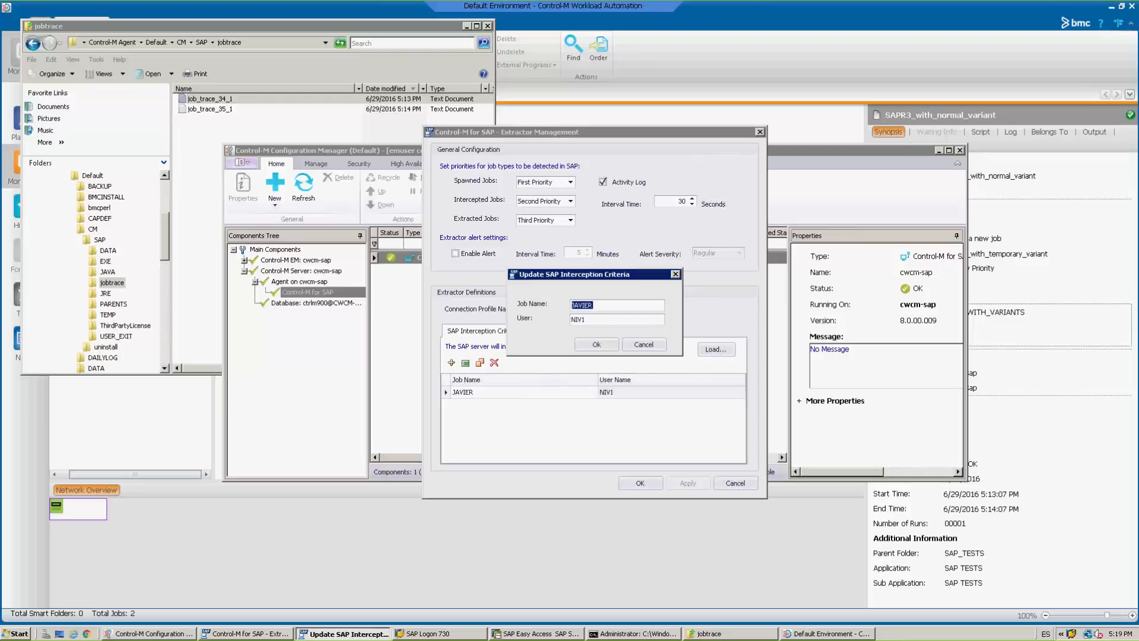
pyautogui.click(638, 348)
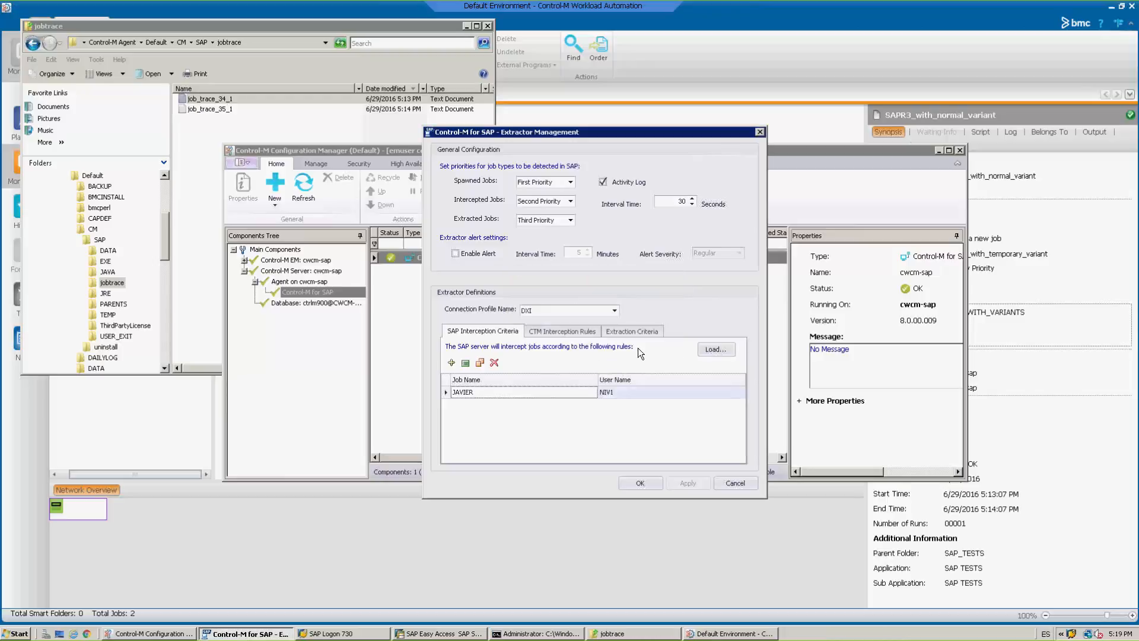
# Select the PI4 connection profile and load its SAP interception profiles table.
pyautogui.click(599, 311)
pyautogui.click(579, 331)
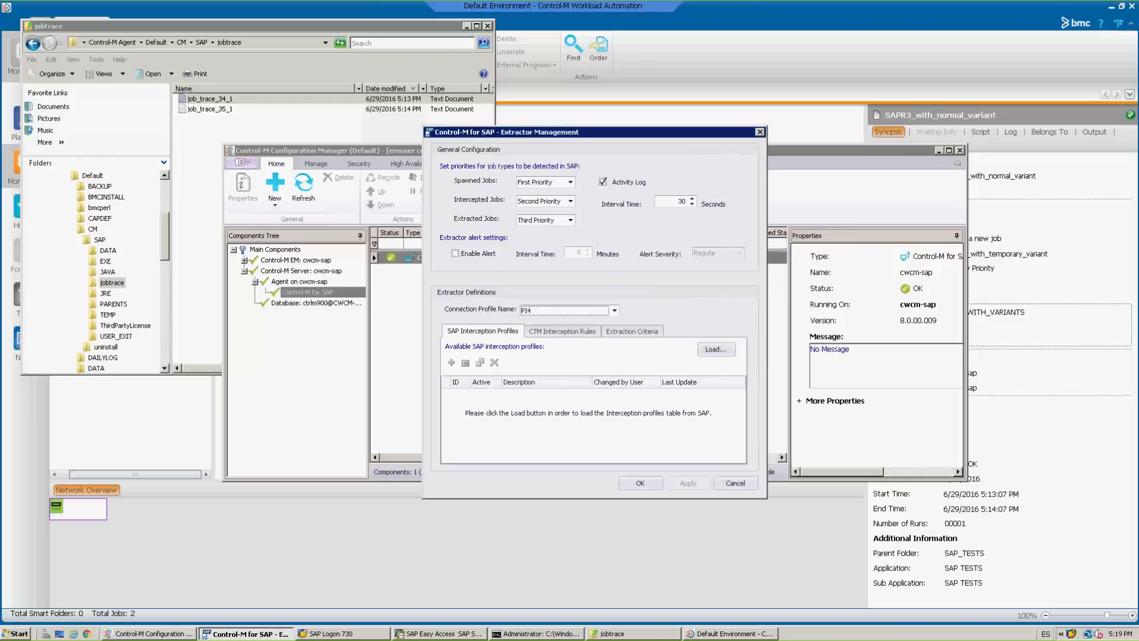
pyautogui.click(713, 351)
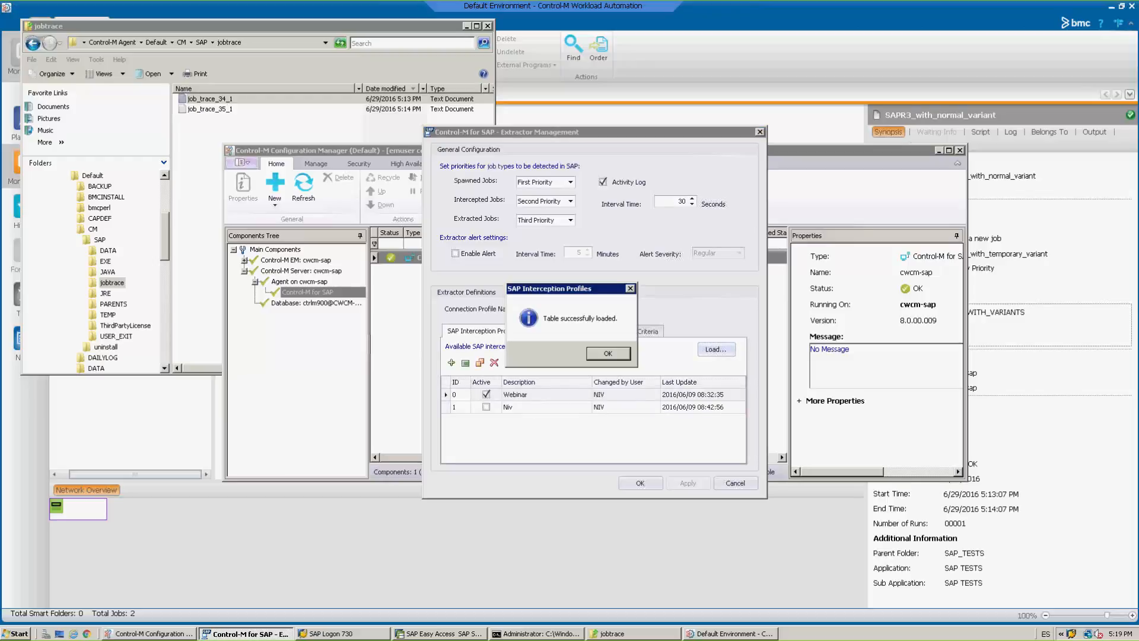
pyautogui.click(607, 353)
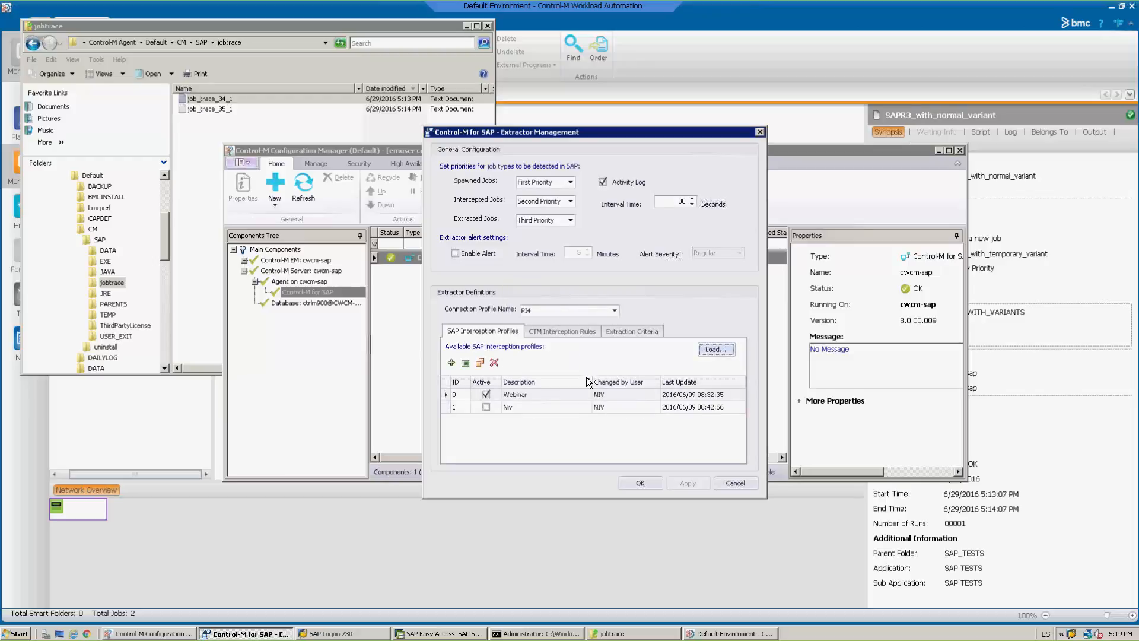
# Examine the criteria hierarchy and available criteria fields of the interception profile with ID 1, and leave it without changes.
pyautogui.click(553, 395)
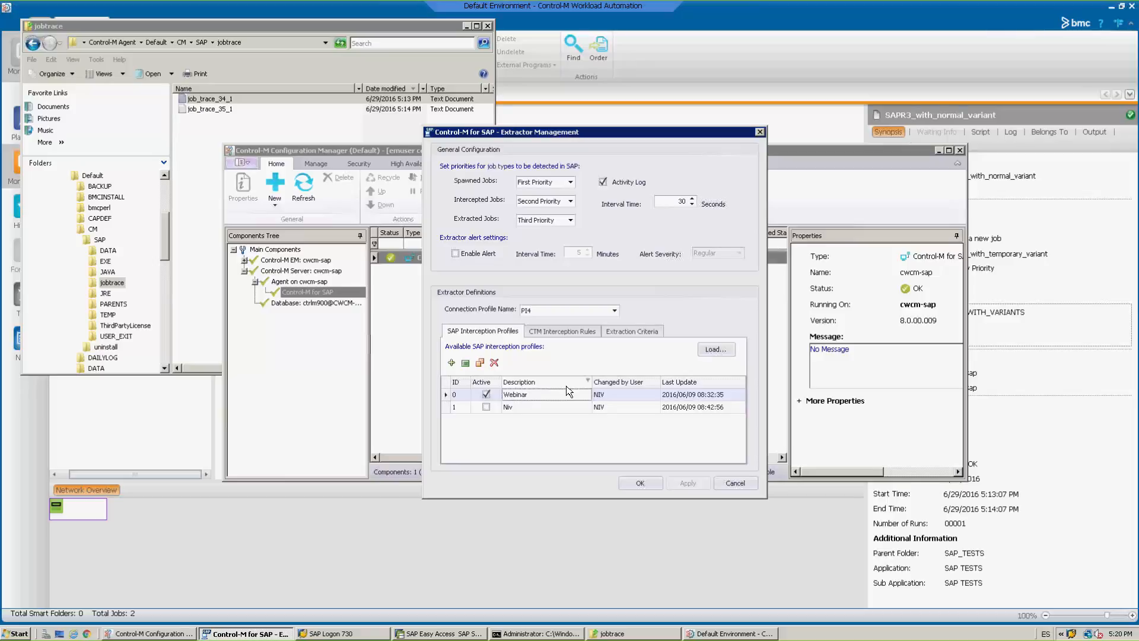
pyautogui.press('Down')
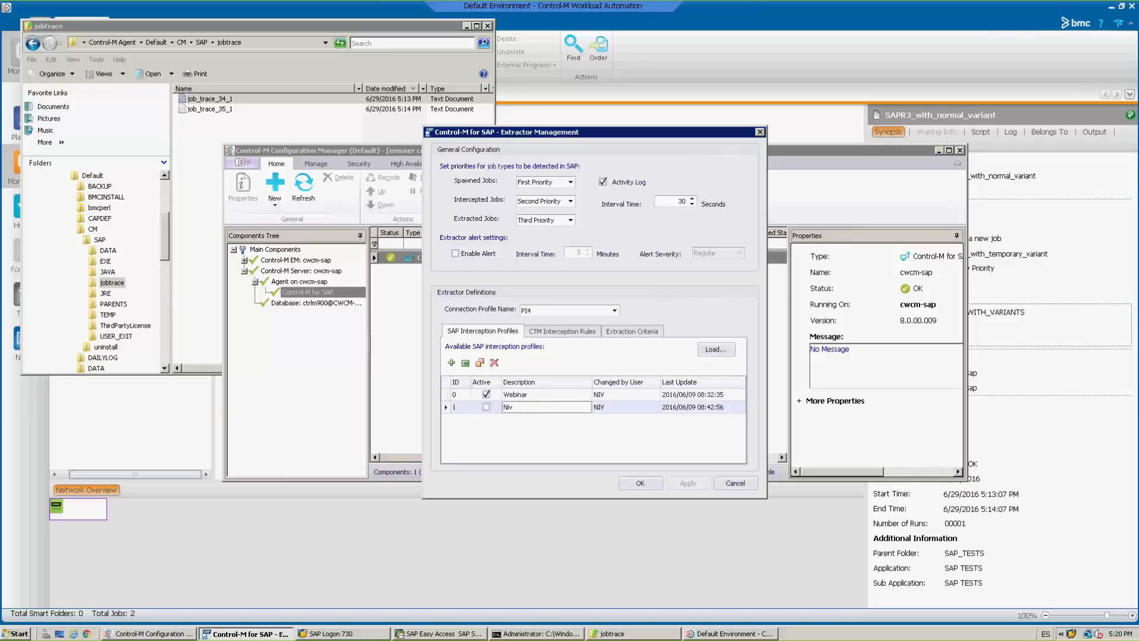
pyautogui.doubleClick(541, 406)
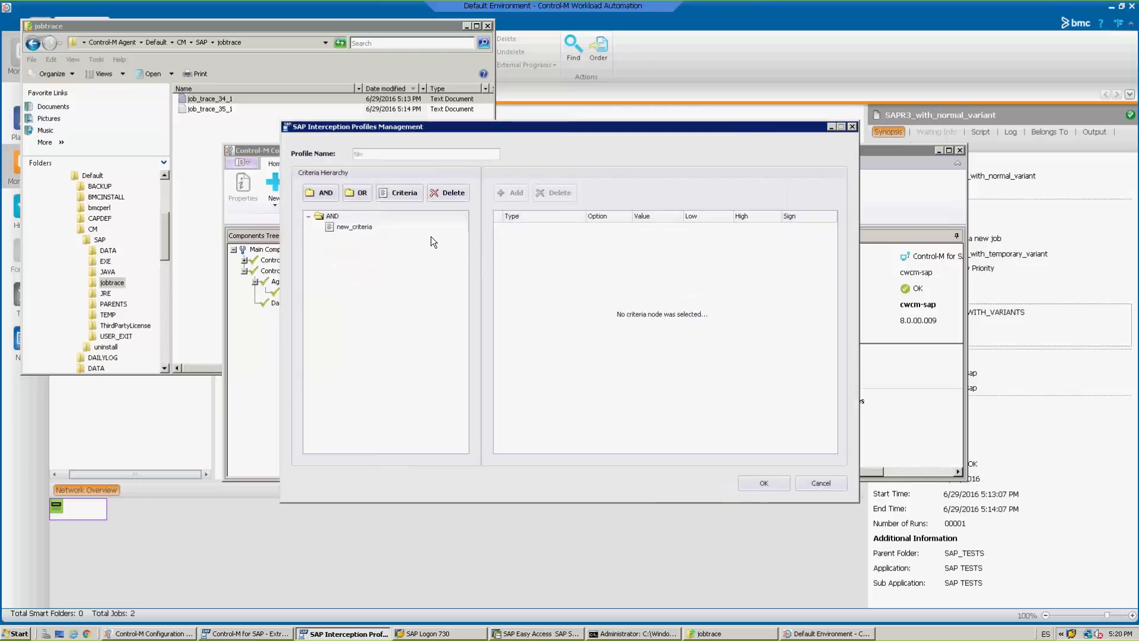
pyautogui.click(376, 226)
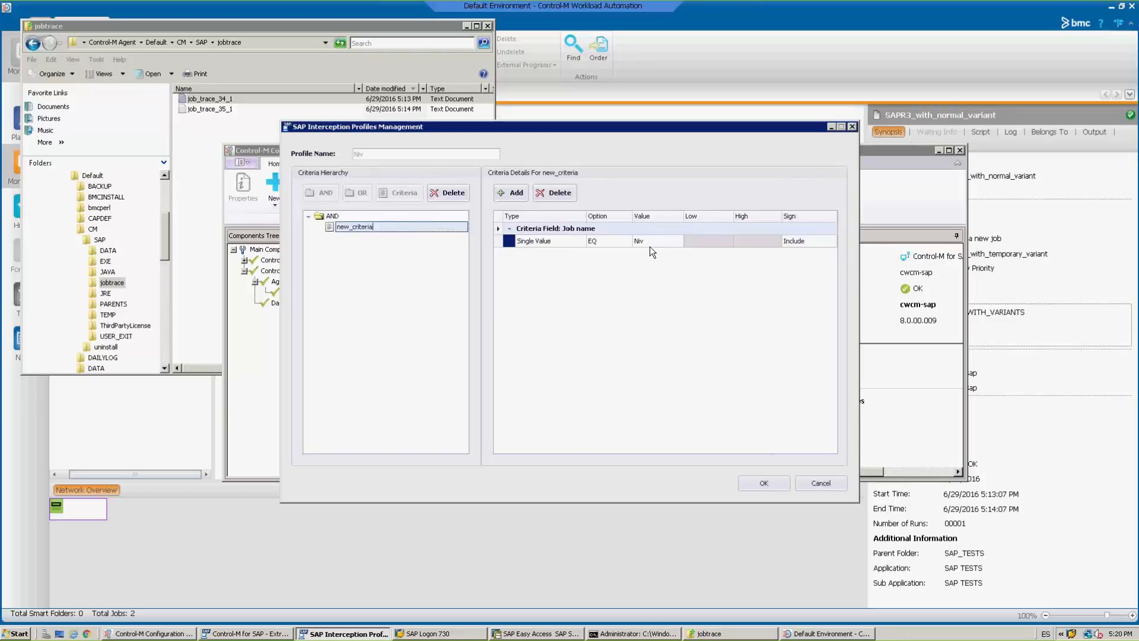
pyautogui.click(514, 193)
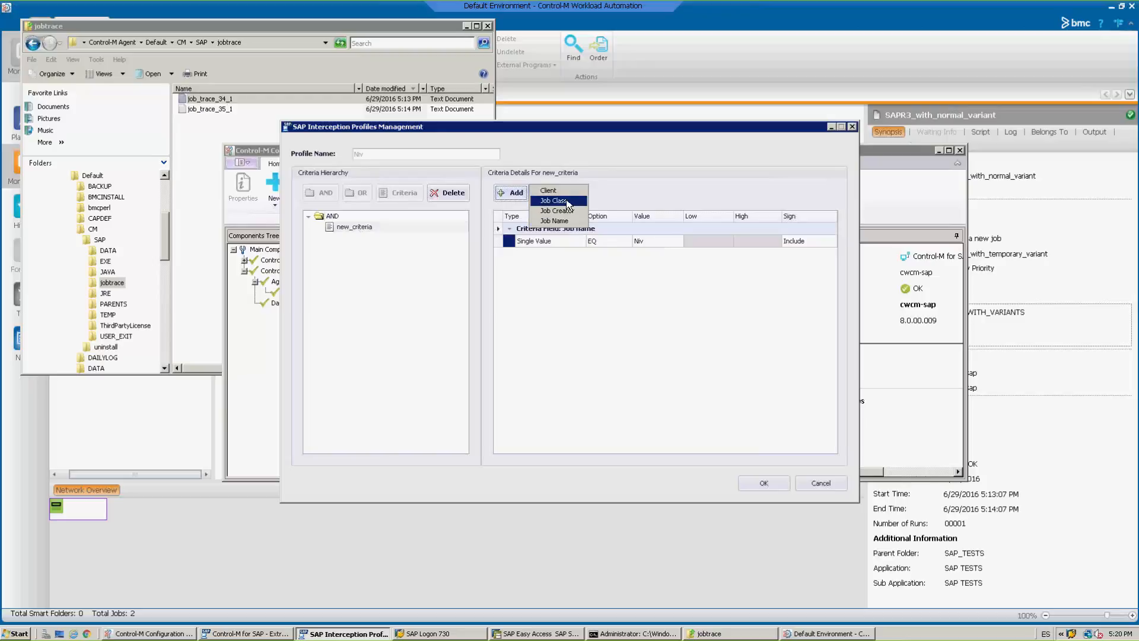
pyautogui.click(542, 335)
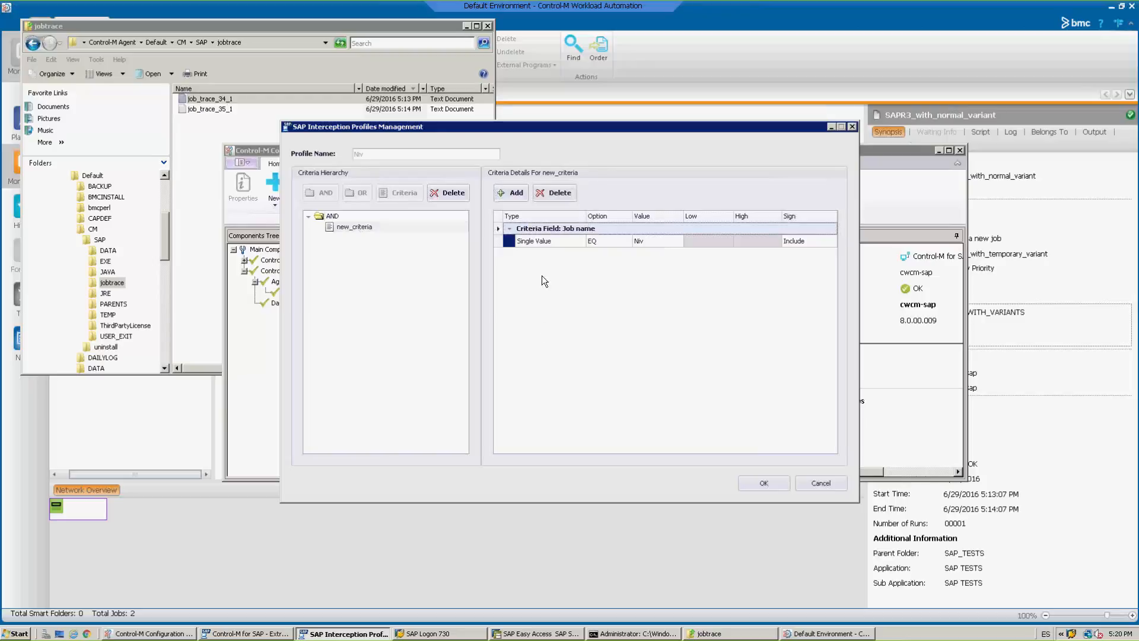
pyautogui.click(818, 483)
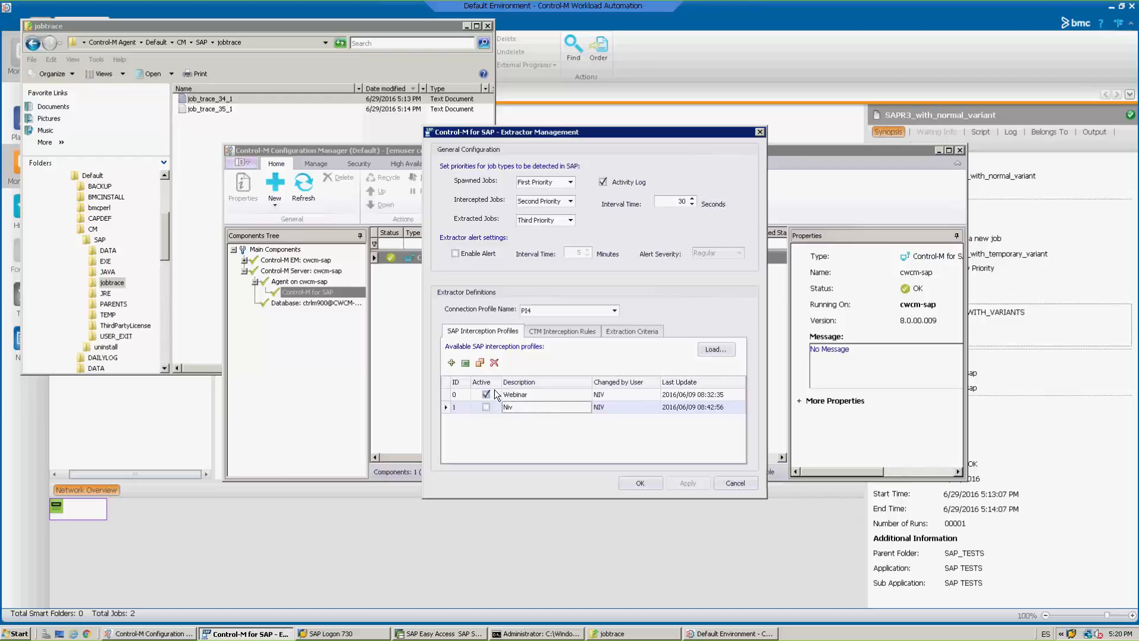
# Review the CTM interception rules for PI4 and leave Extractor Management without saving.
pyautogui.click(554, 331)
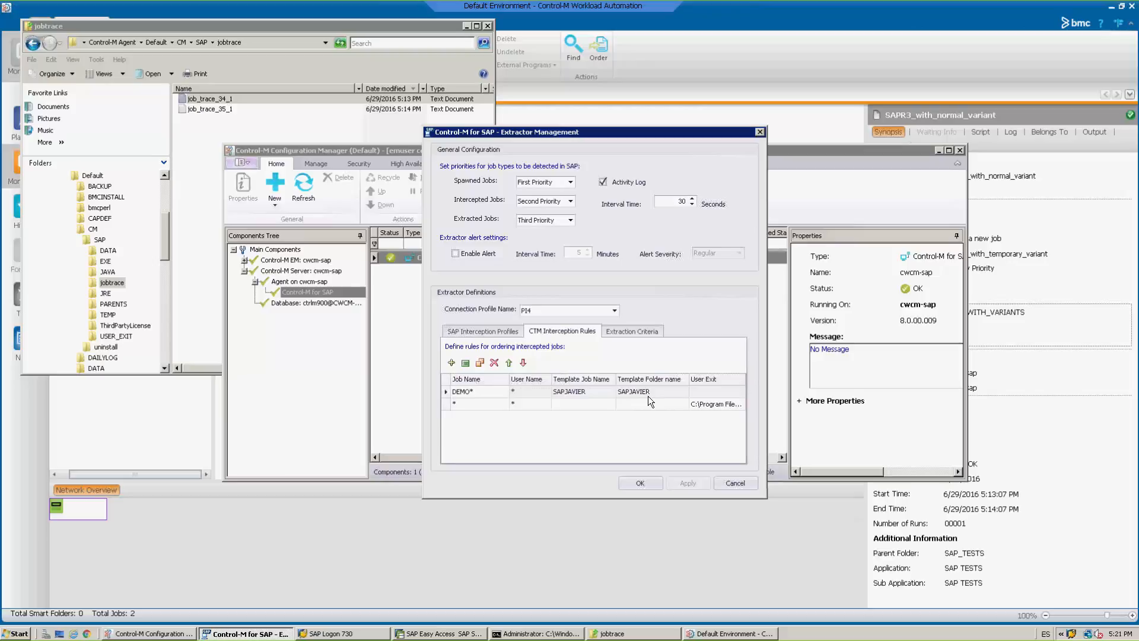
pyautogui.click(726, 485)
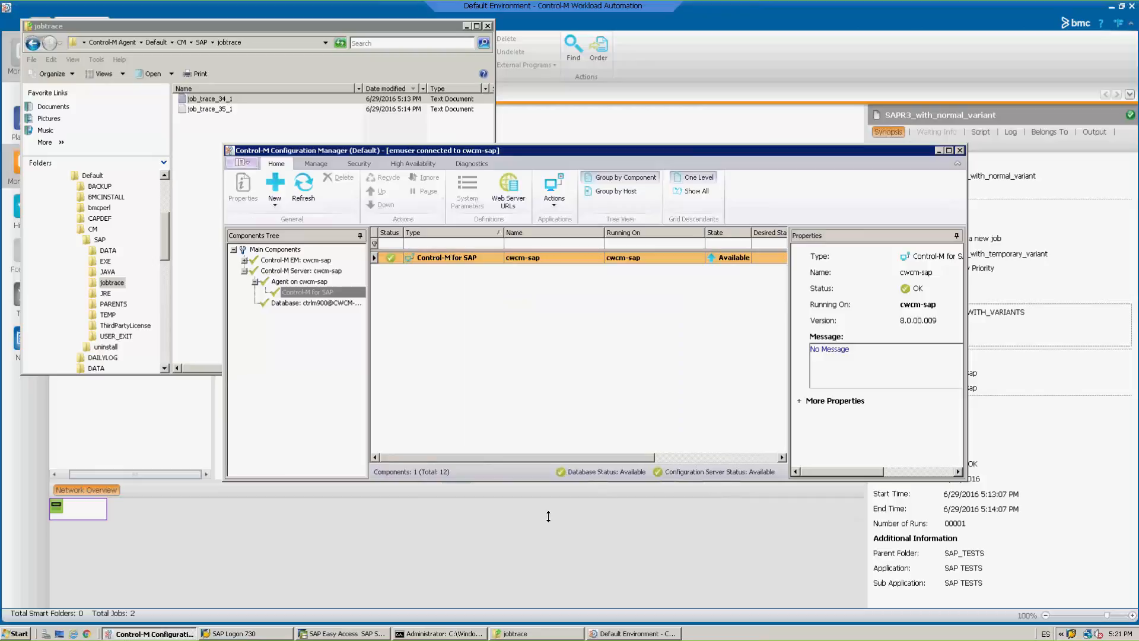
# Switch to SAP Easy Access, open the simple job selection transaction and list the jobs matching DEMO*.
pyautogui.click(357, 633)
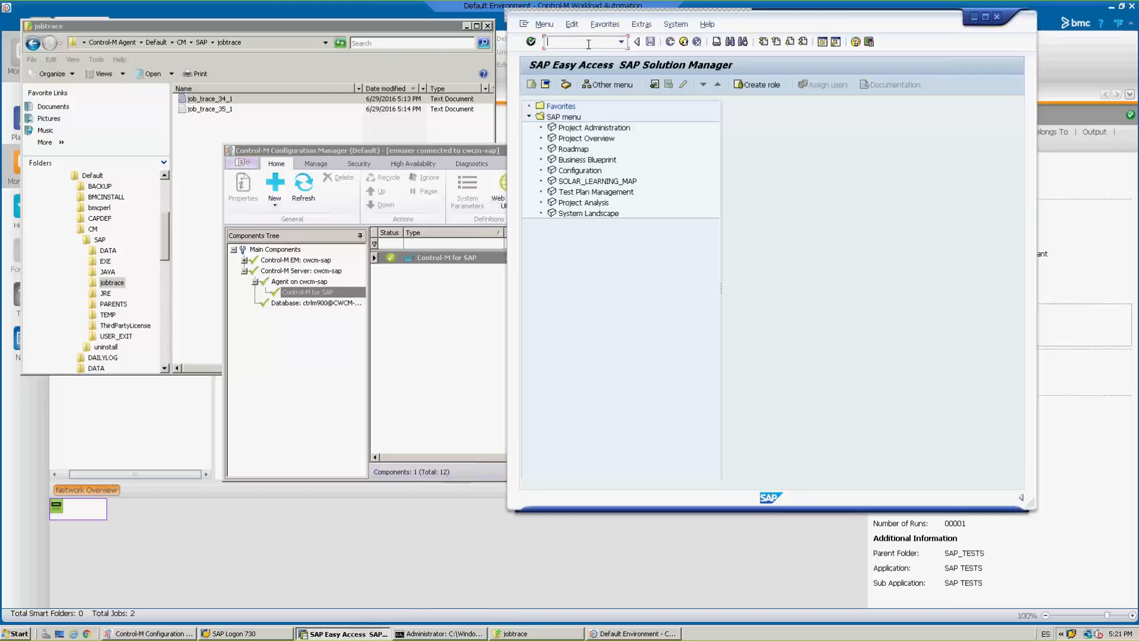
pyautogui.write('/n')
pyautogui.write('37')
pyautogui.press('Return')
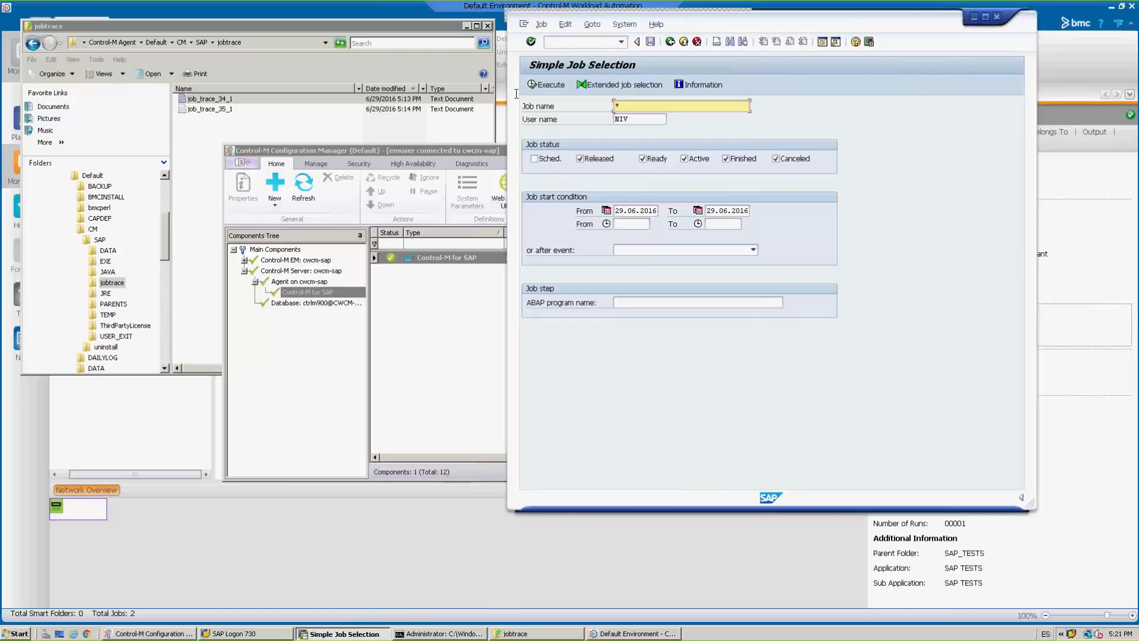
pyautogui.moveTo(623, 106); pyautogui.dragTo(614, 106)
pyautogui.write('DEMO')
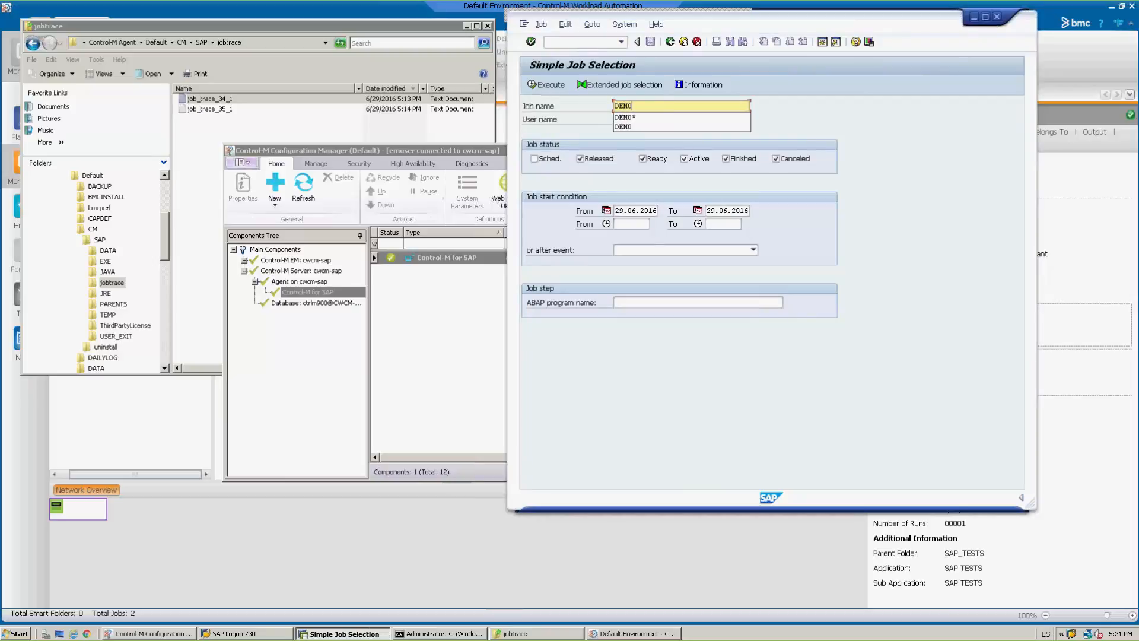
pyautogui.write('*')
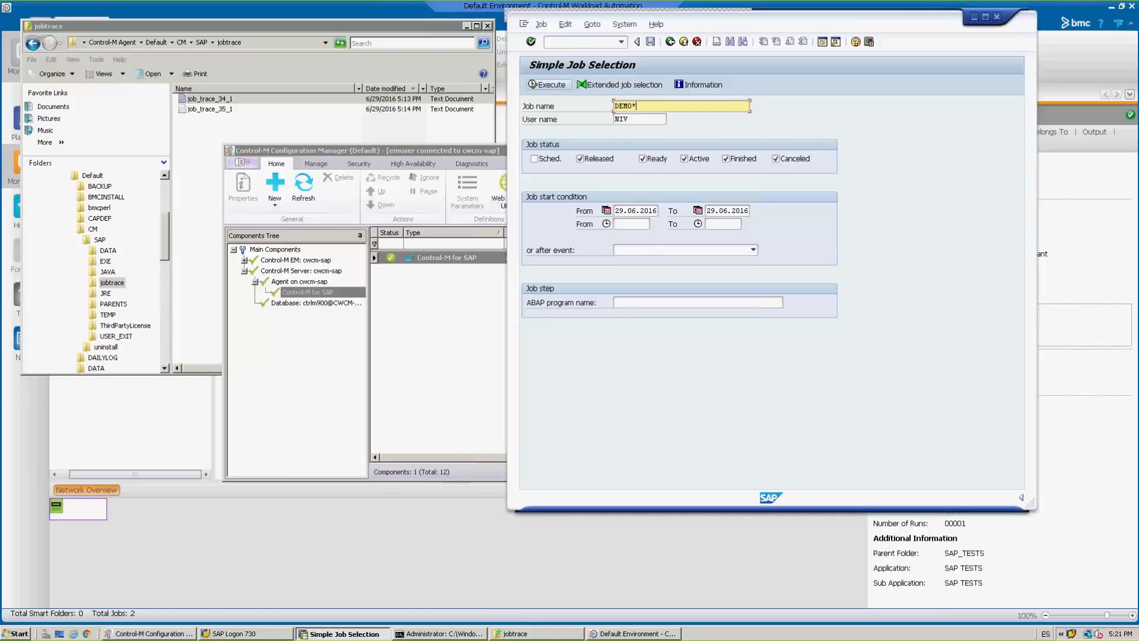
pyautogui.press('F8')
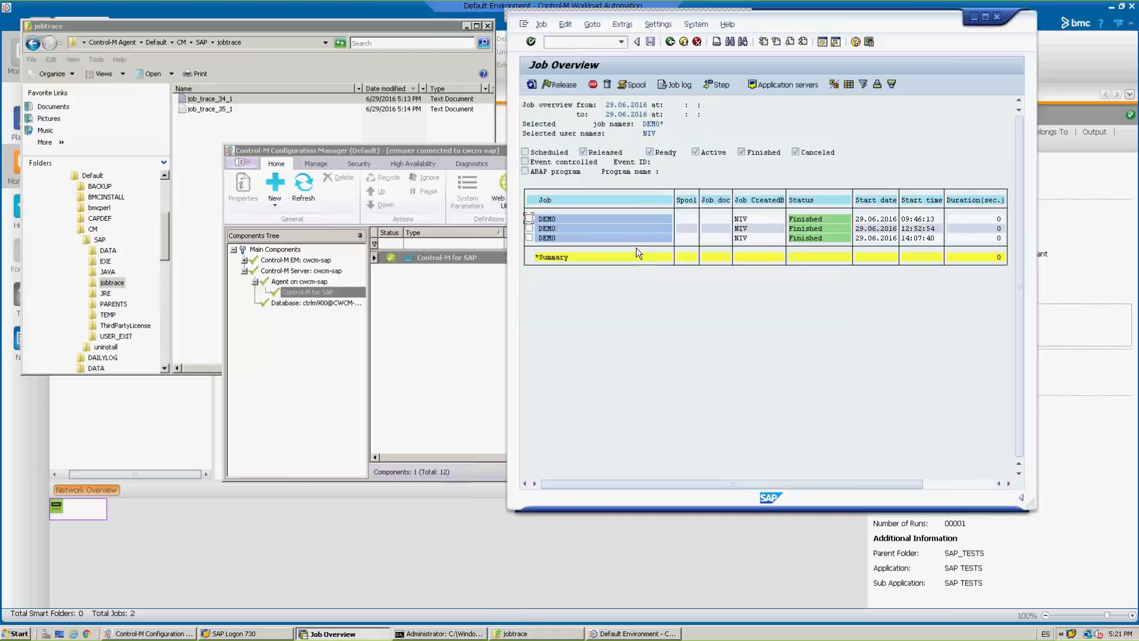
# Copy the finished DEMO job that started at 14:07:40, using DEMO as the new job name.
pyautogui.click(565, 238)
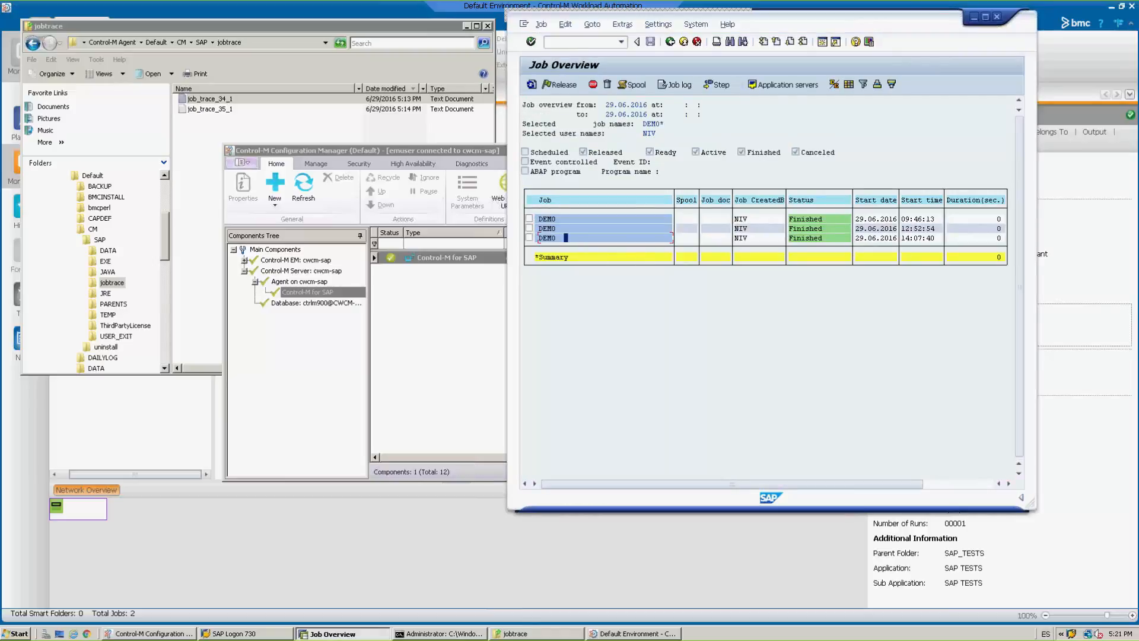
pyautogui.rightClick(568, 239)
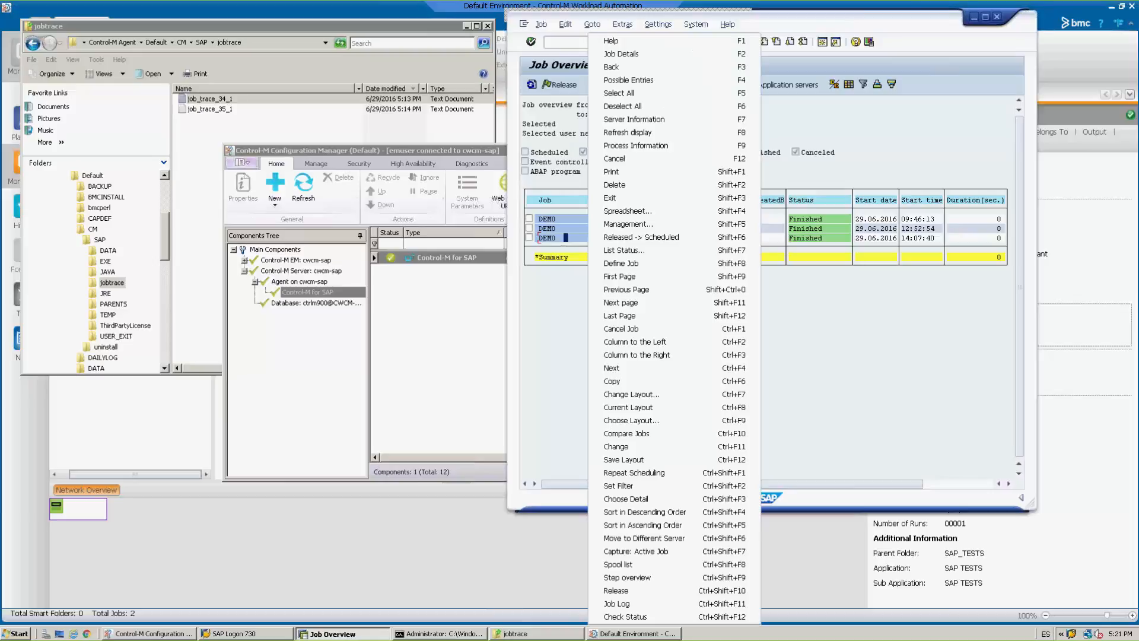
pyautogui.click(612, 383)
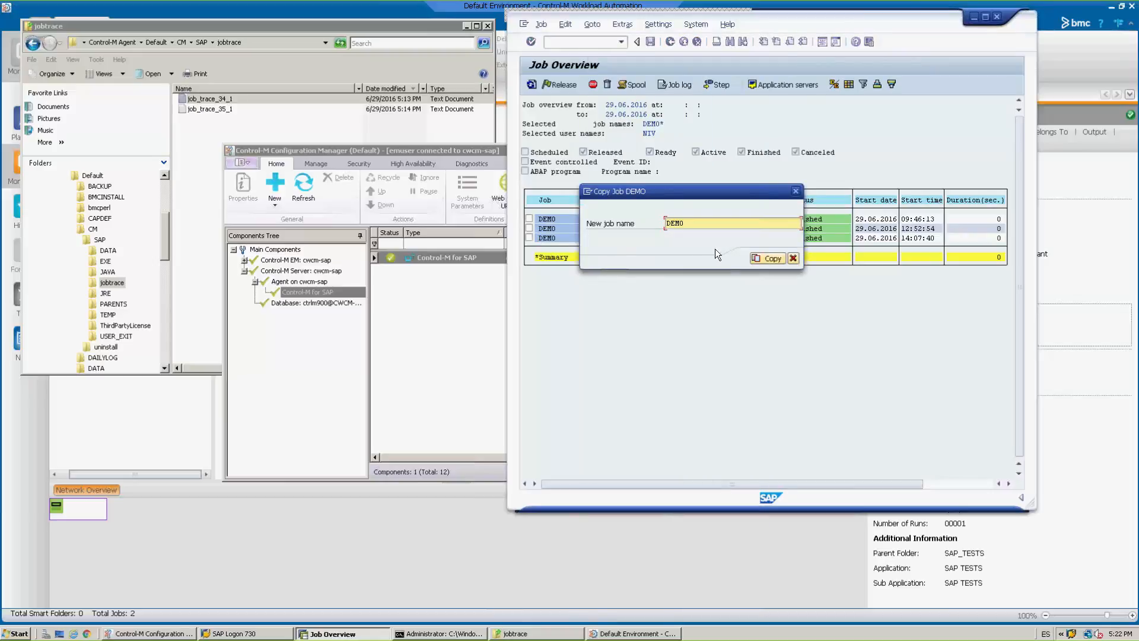
pyautogui.click(766, 259)
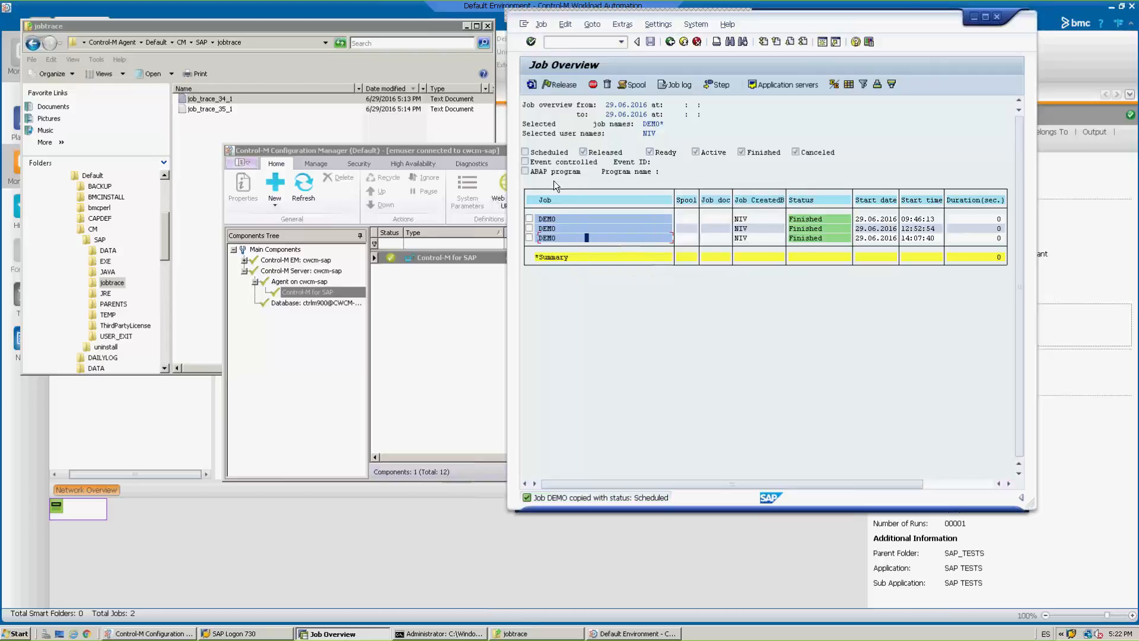
# Return to the job selection, include scheduled jobs in the status filter and list the DEMO* jobs again.
pyautogui.click(669, 42)
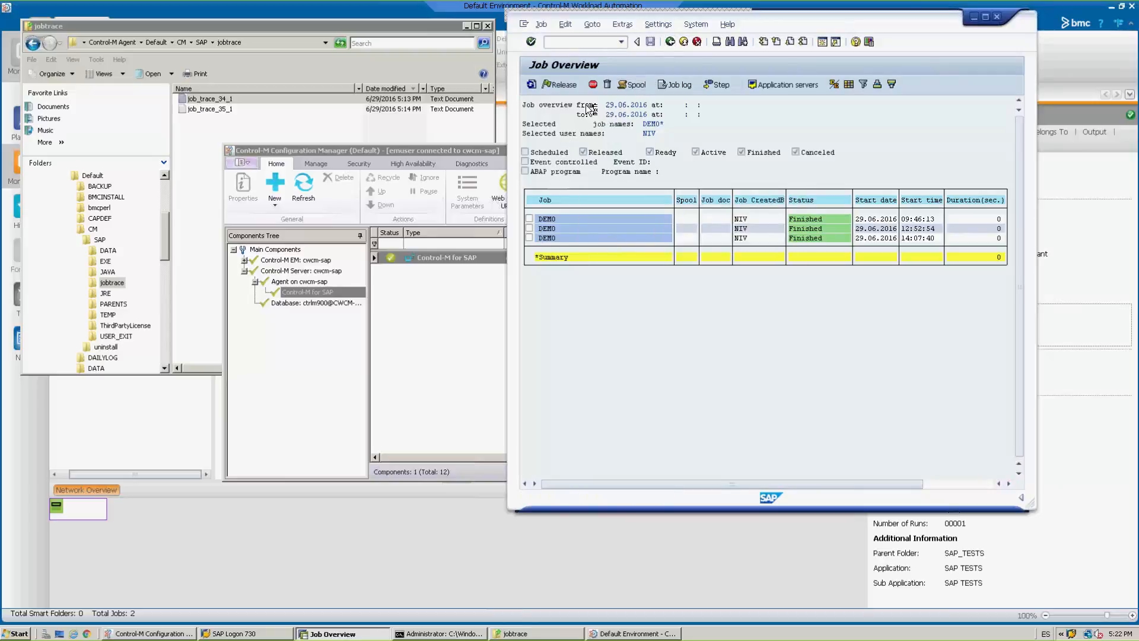
pyautogui.click(534, 159)
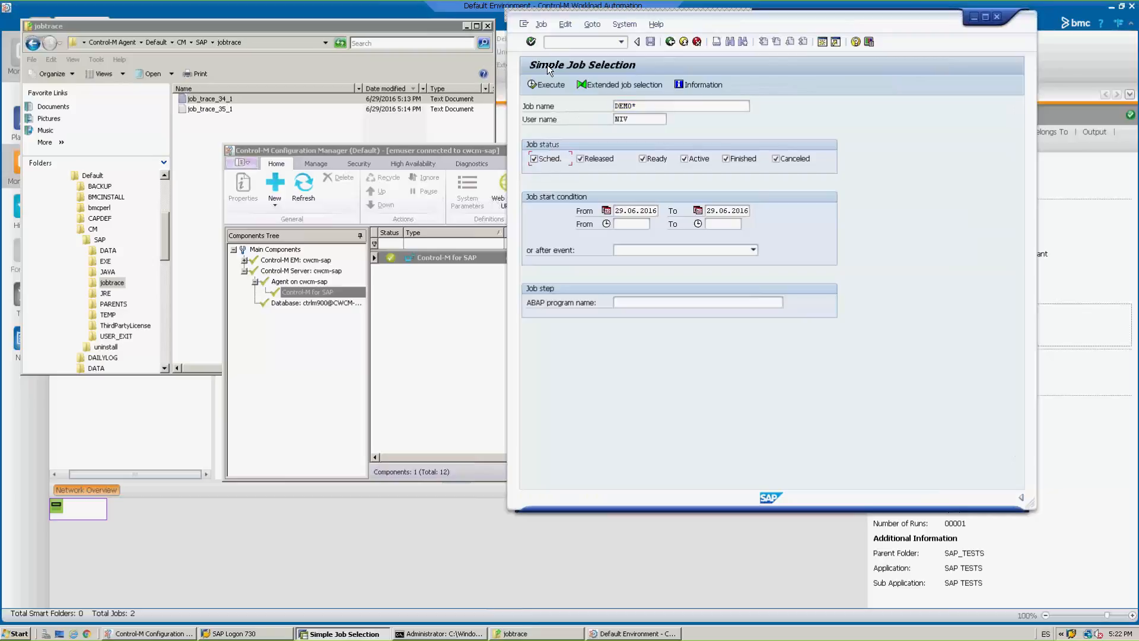
pyautogui.click(555, 84)
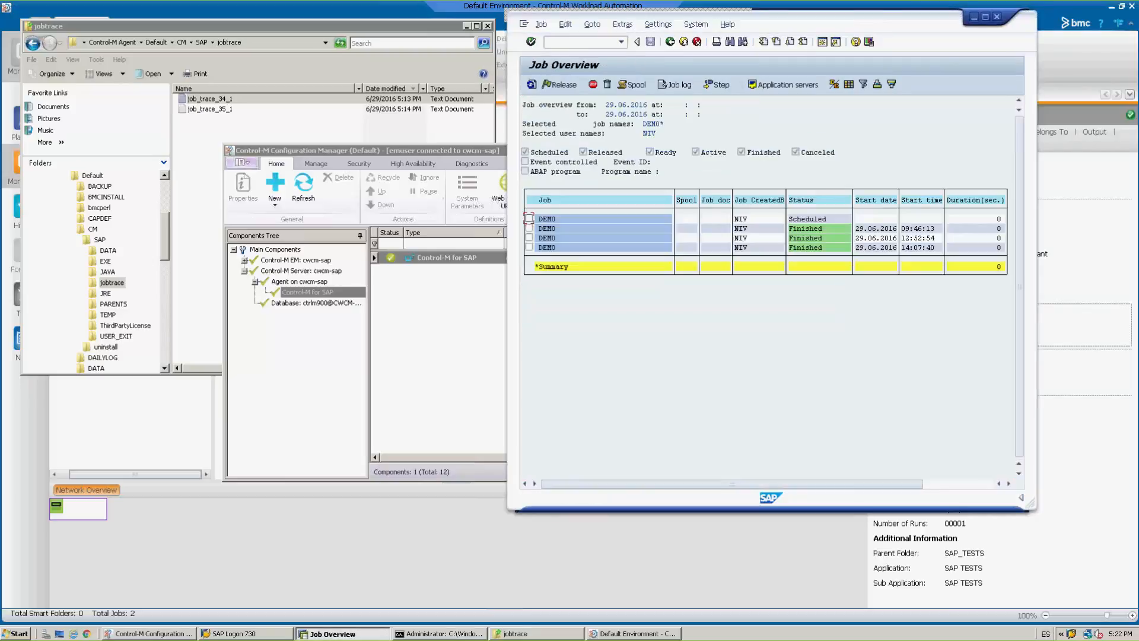
# Release the scheduled DEMO job with an immediate start and save its start time.
pyautogui.click(528, 219)
pyautogui.click(555, 85)
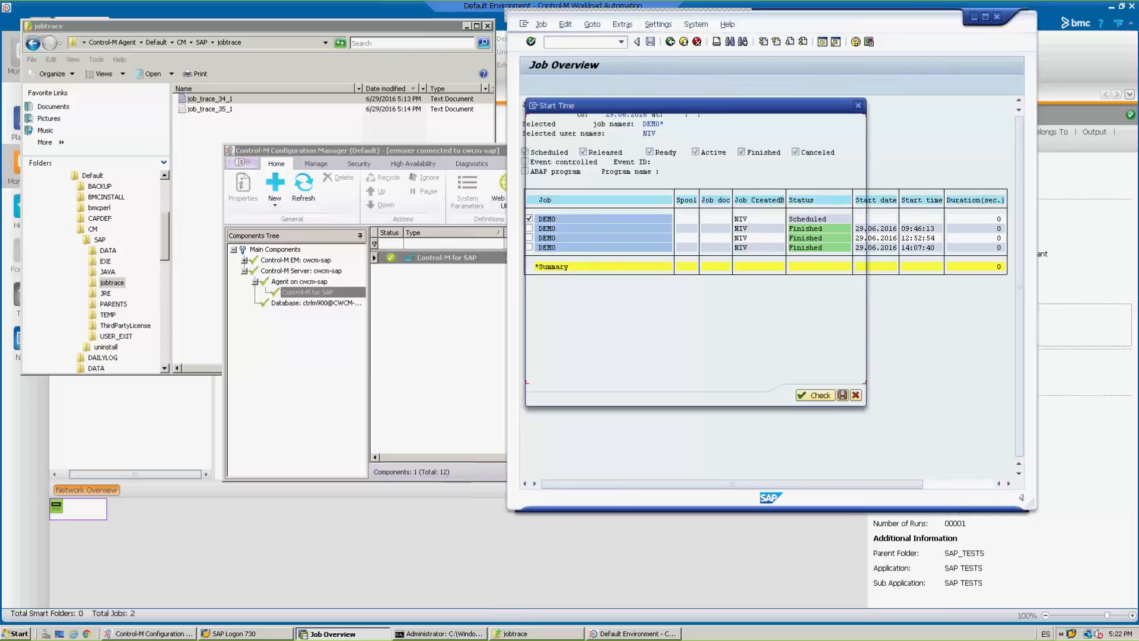
pyautogui.click(556, 138)
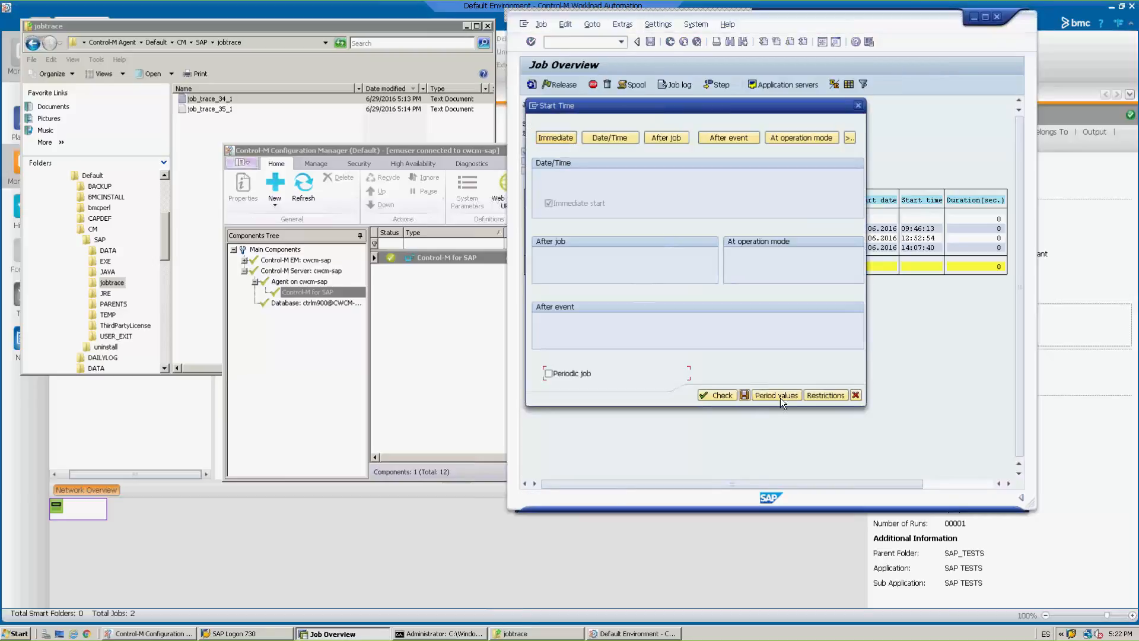
pyautogui.click(746, 396)
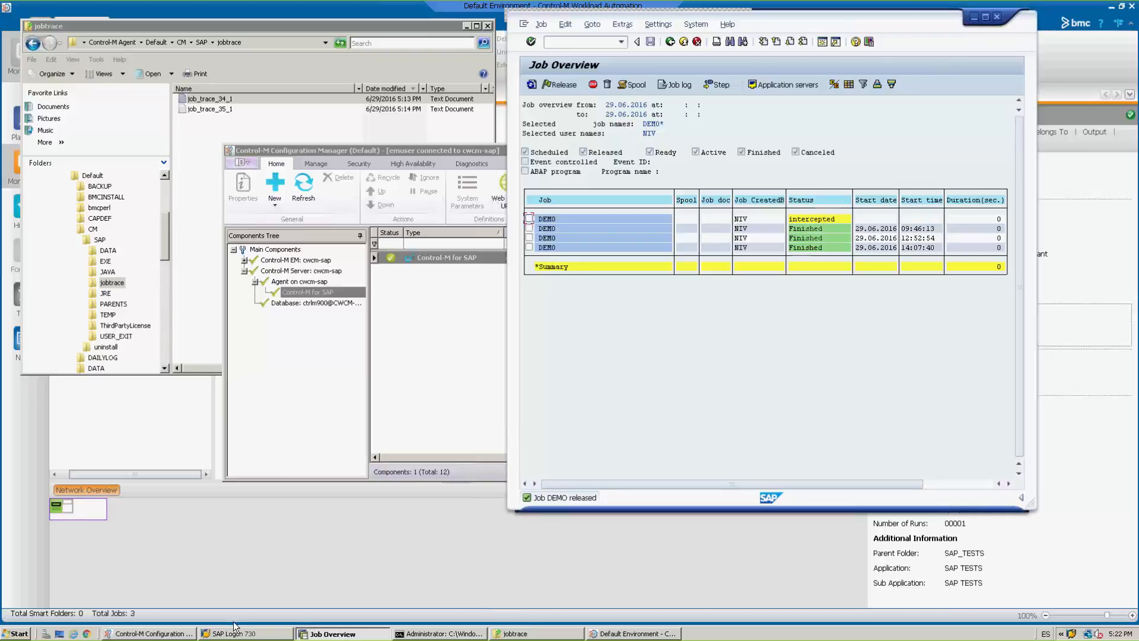
# Switch to Control-M Workload Automation, expand the INTERCEPTED JOBs folder and check the DEMO job's synopsis.
pyautogui.click(653, 635)
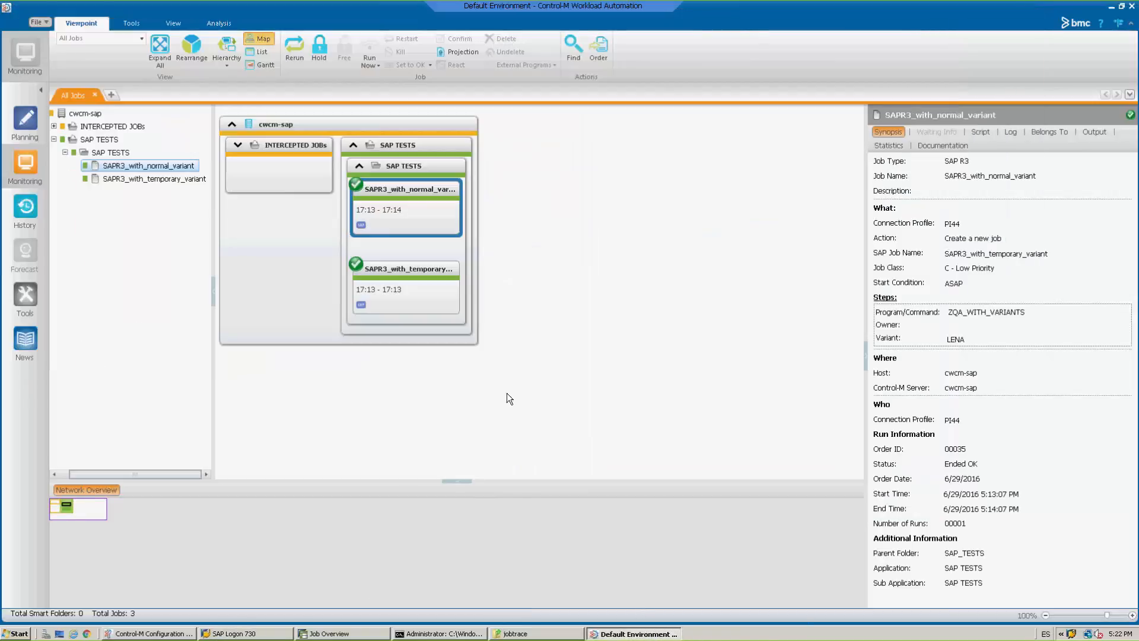
pyautogui.click(300, 168)
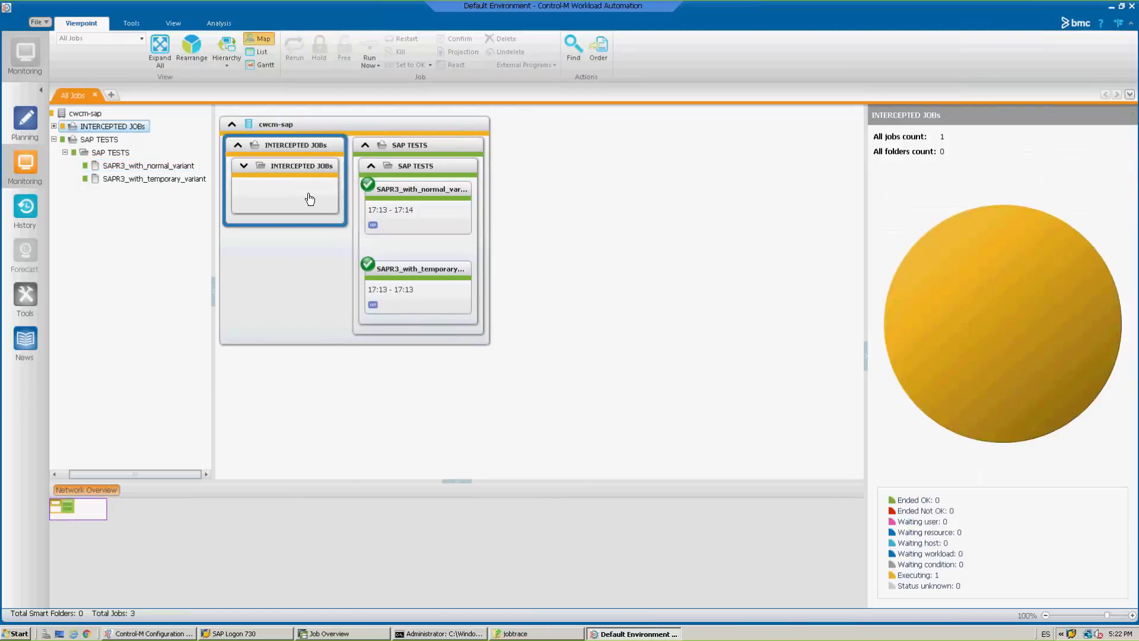
pyautogui.click(314, 220)
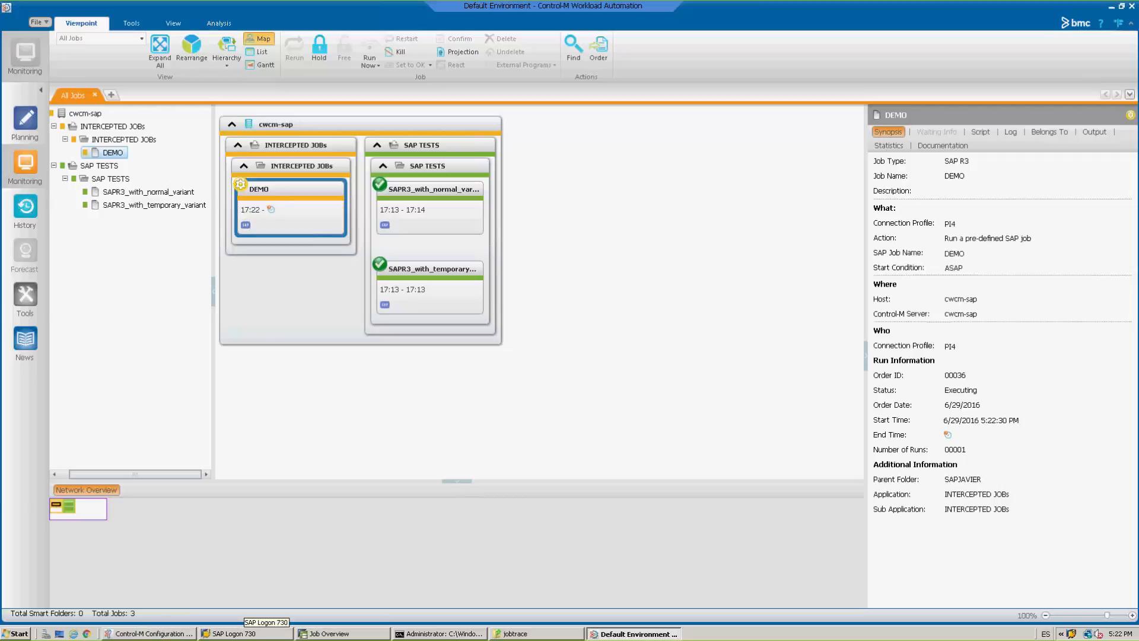
# Switch to Control-M Configuration Manager, open Event Watcher Management for Control-M for SAP and load the PI4 profile's SAP event history profiles.
pyautogui.click(183, 634)
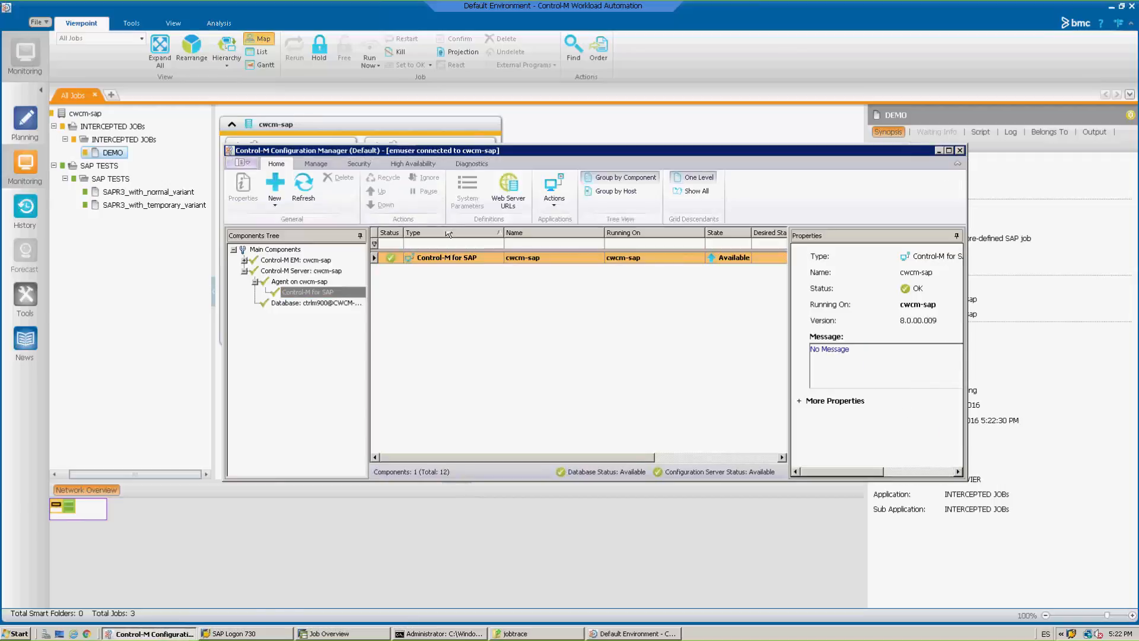
pyautogui.rightClick(468, 259)
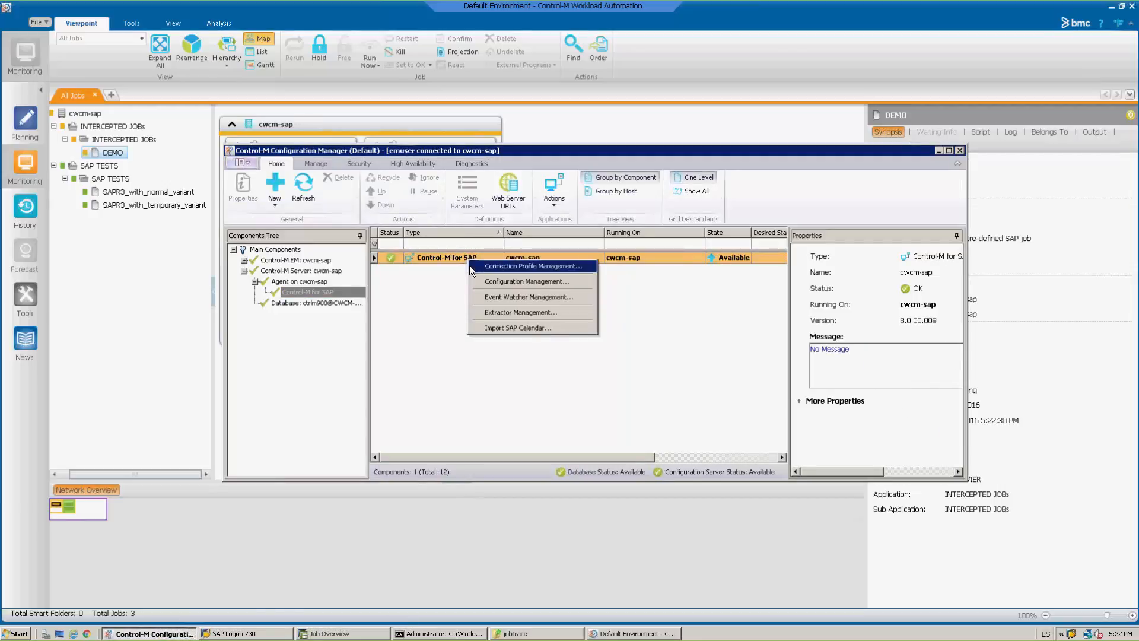
pyautogui.click(536, 297)
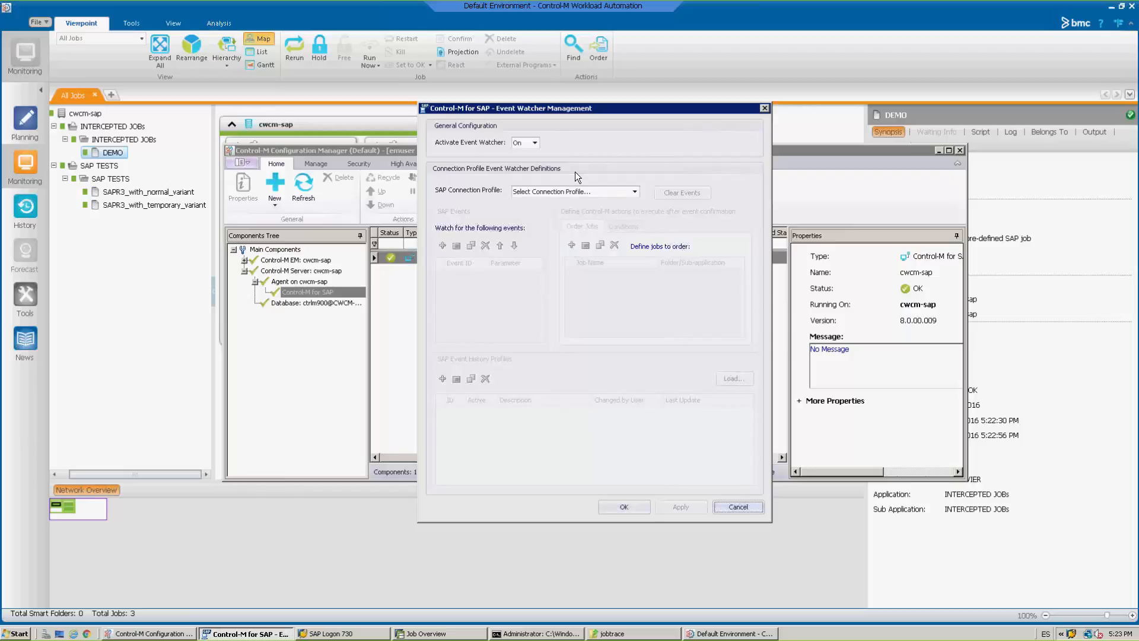
pyautogui.click(577, 191)
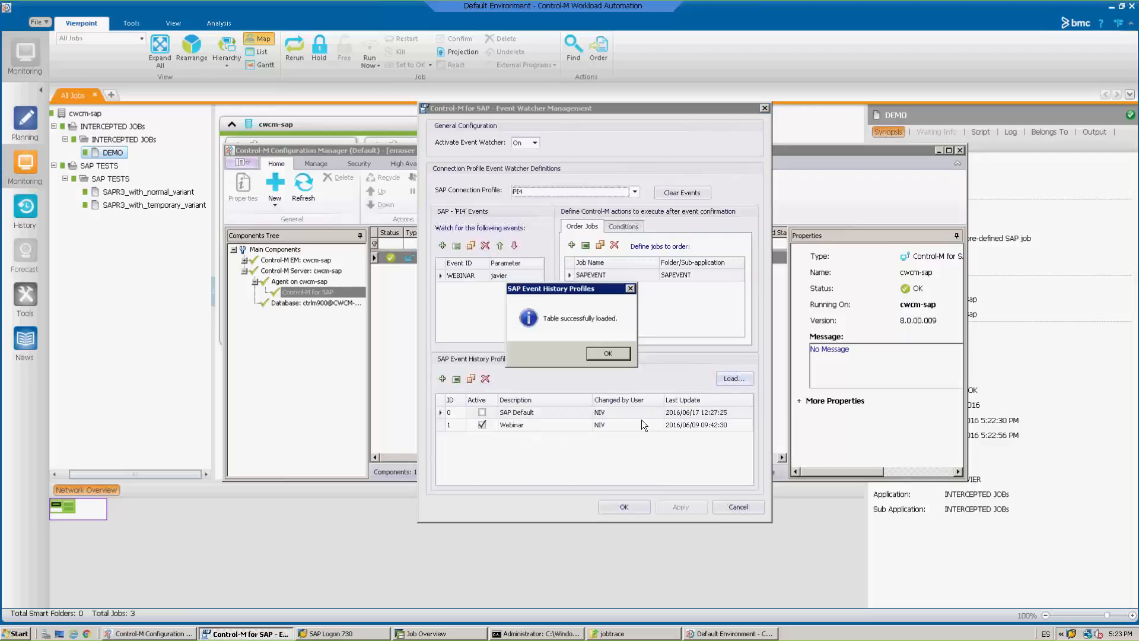
pyautogui.click(618, 355)
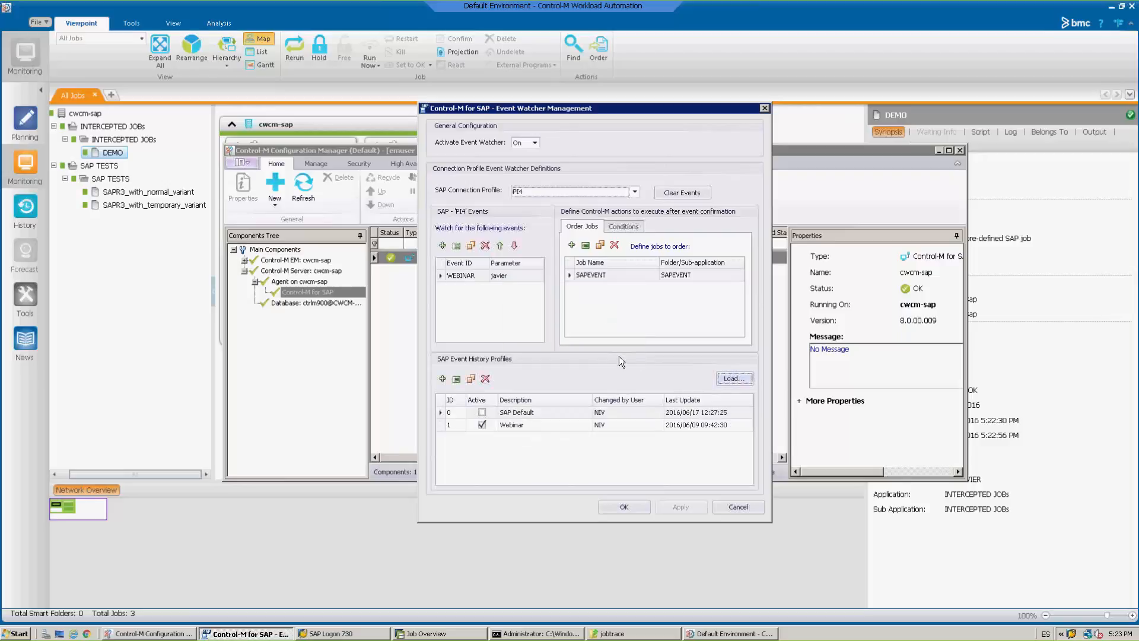
# Examine the criteria details of the active Webinar event history profile, and leave Event Watcher Management without saving.
pyautogui.click(528, 423)
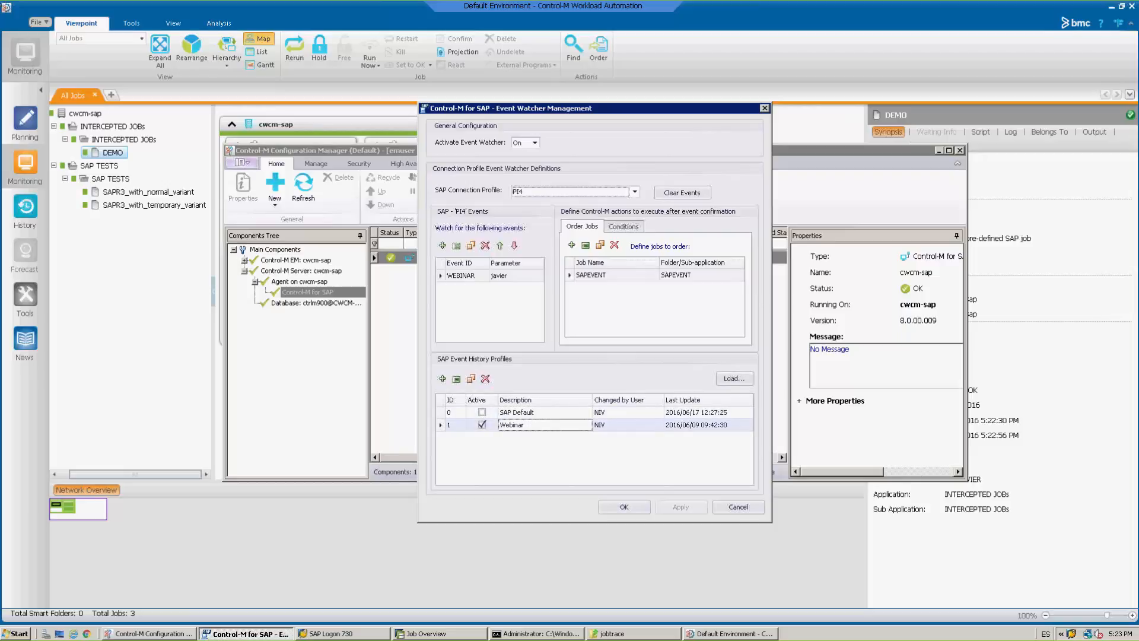
pyautogui.click(528, 425)
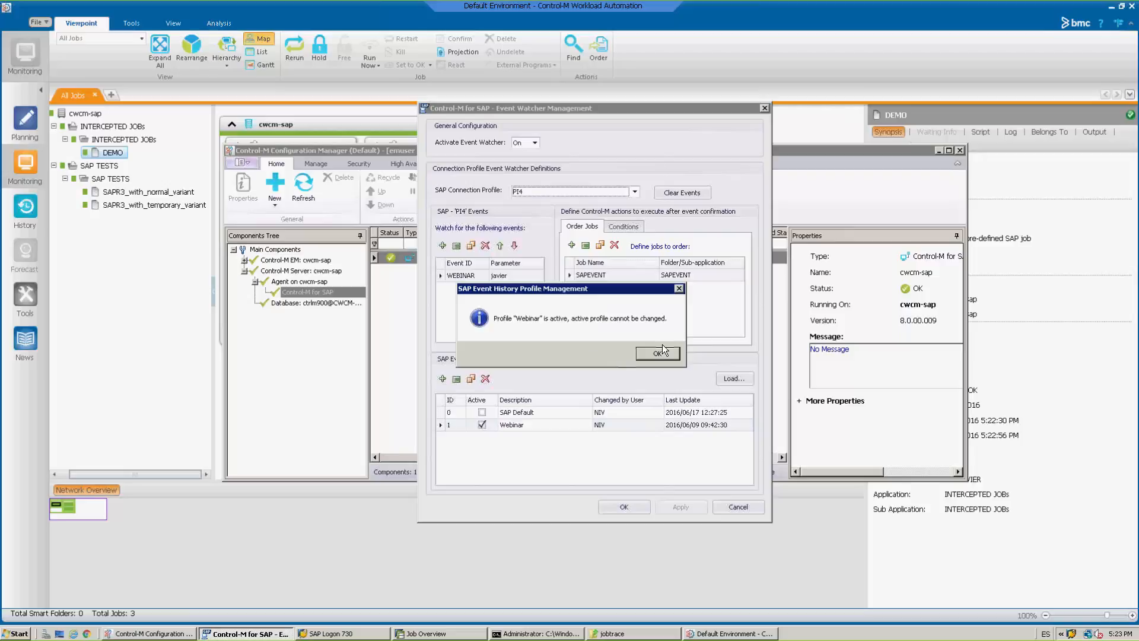
pyautogui.press('Return')
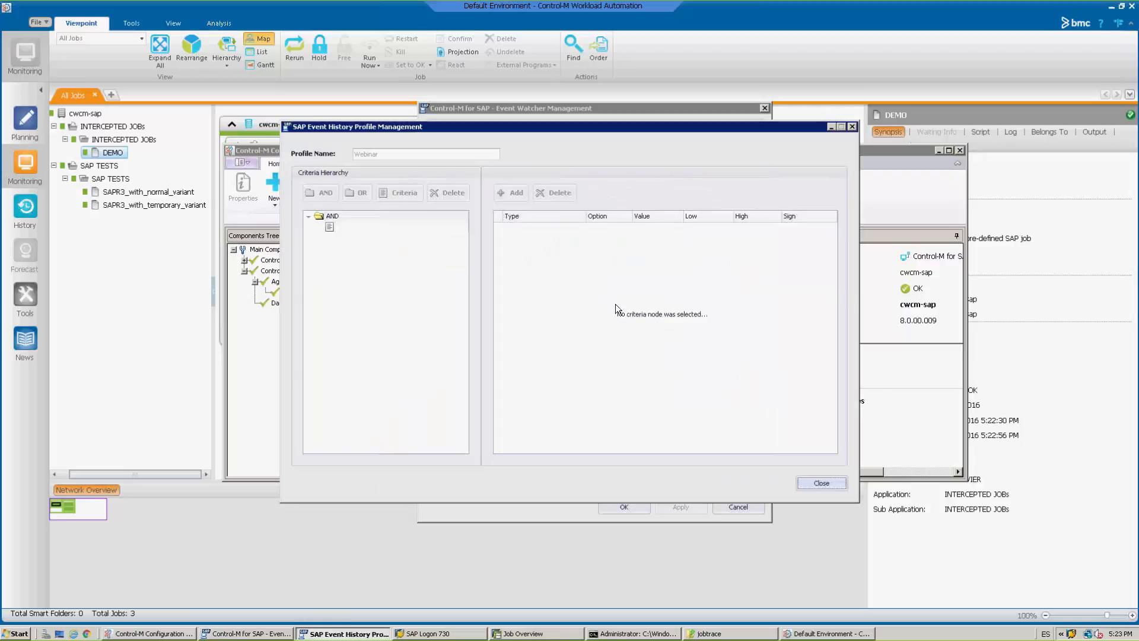
pyautogui.click(359, 229)
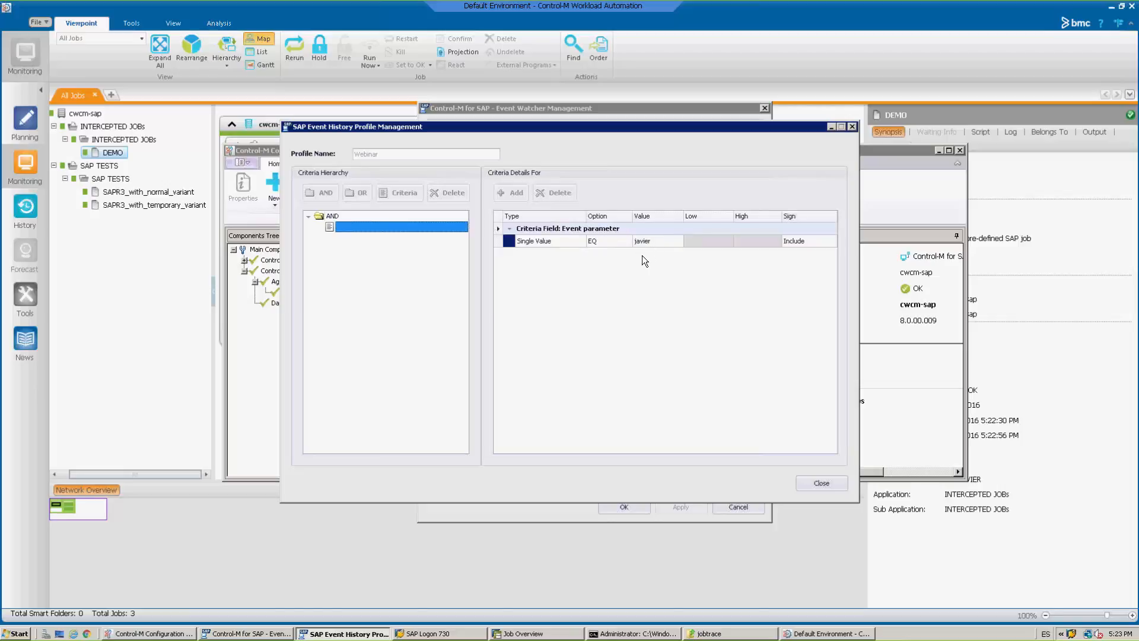
pyautogui.click(824, 484)
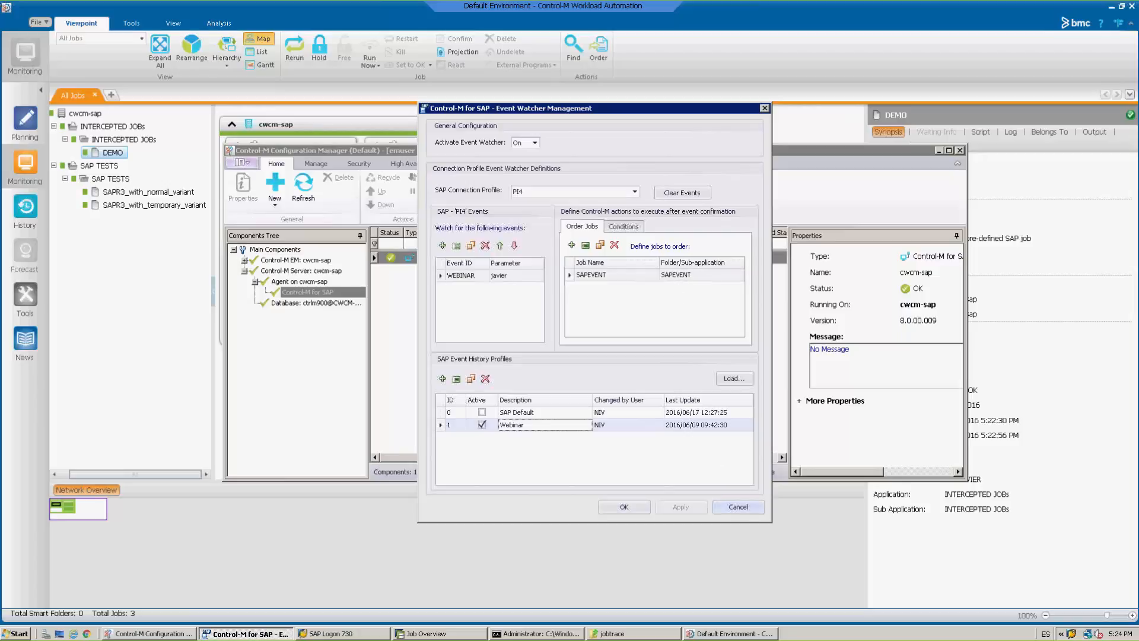
pyautogui.click(738, 506)
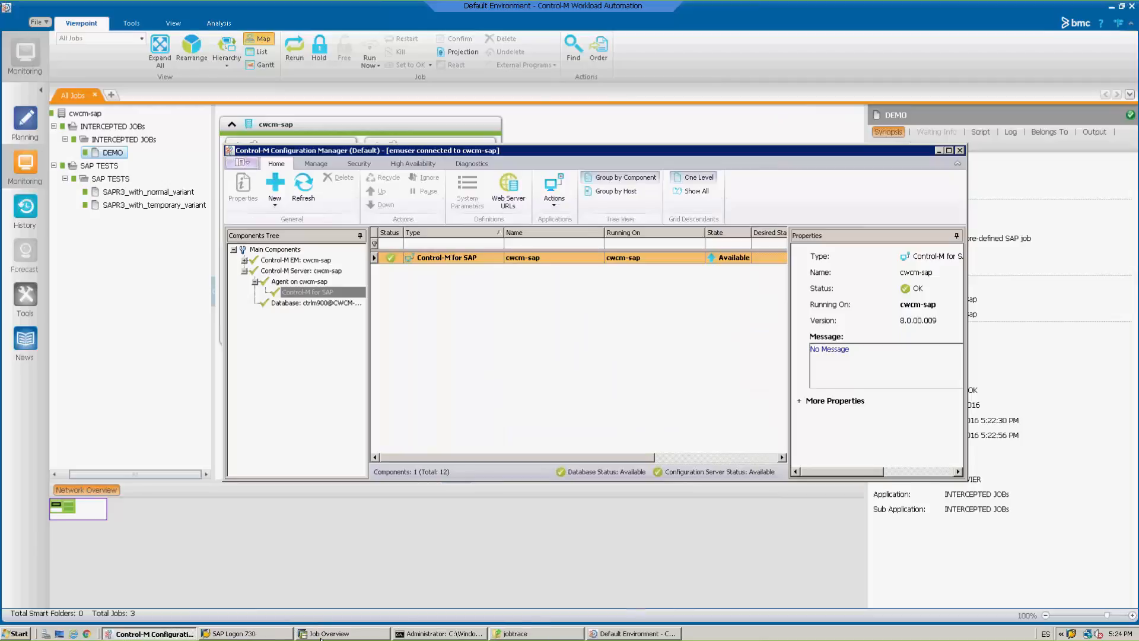
# Switch to SAP, open the background events administration, review the event history and return to the list of background processing events.
pyautogui.click(321, 634)
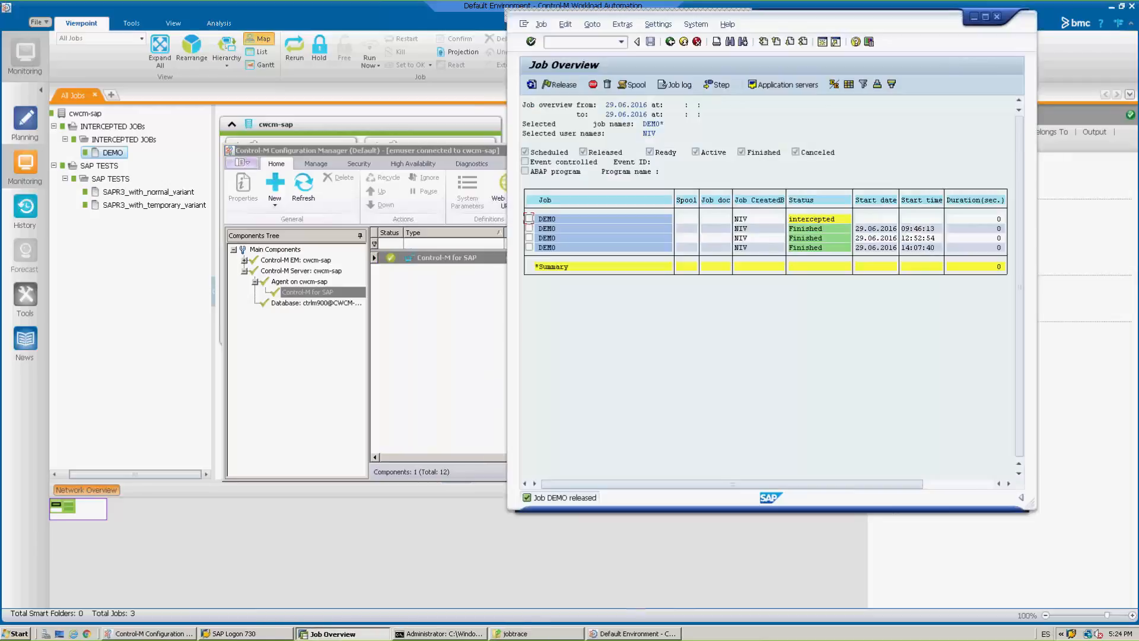
pyautogui.click(588, 37)
pyautogui.write('64')
pyautogui.press('Return')
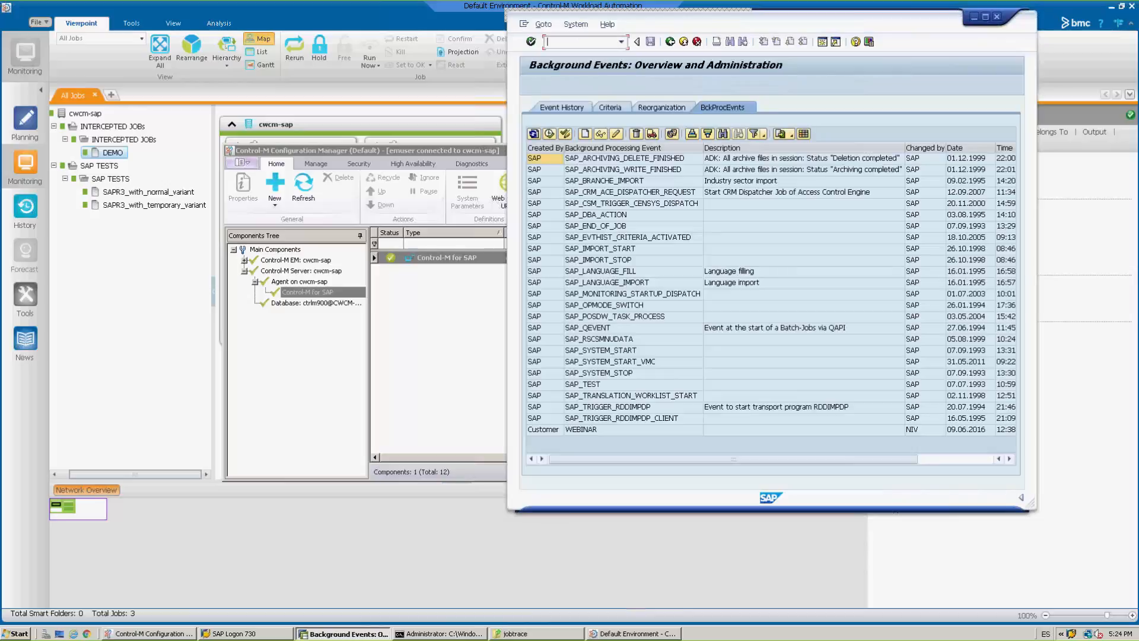
pyautogui.click(555, 107)
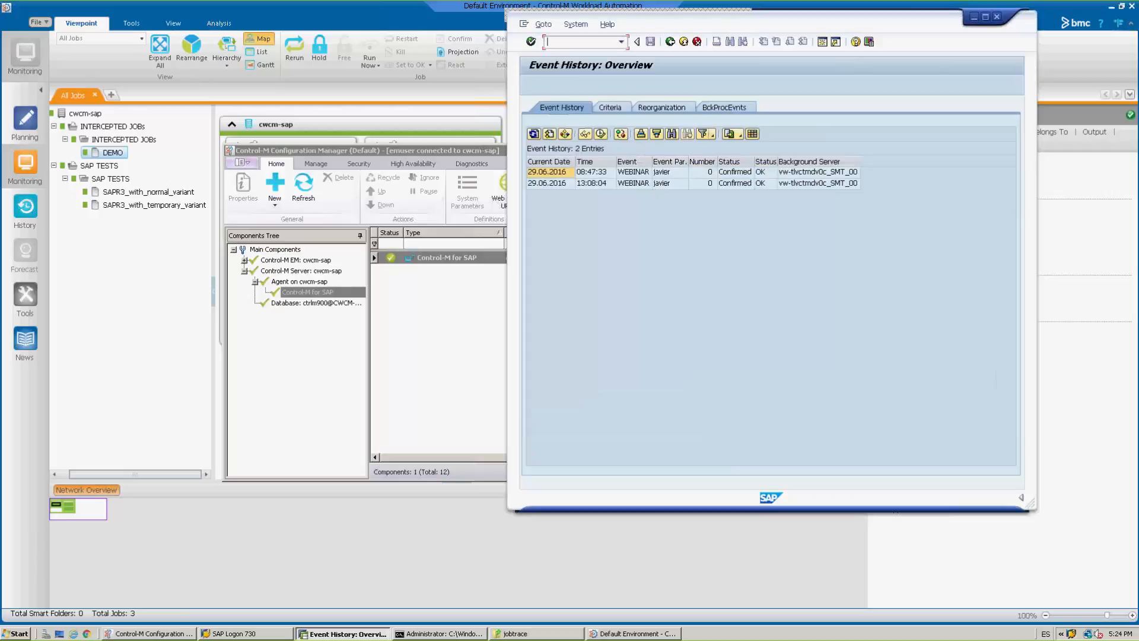
pyautogui.click(729, 107)
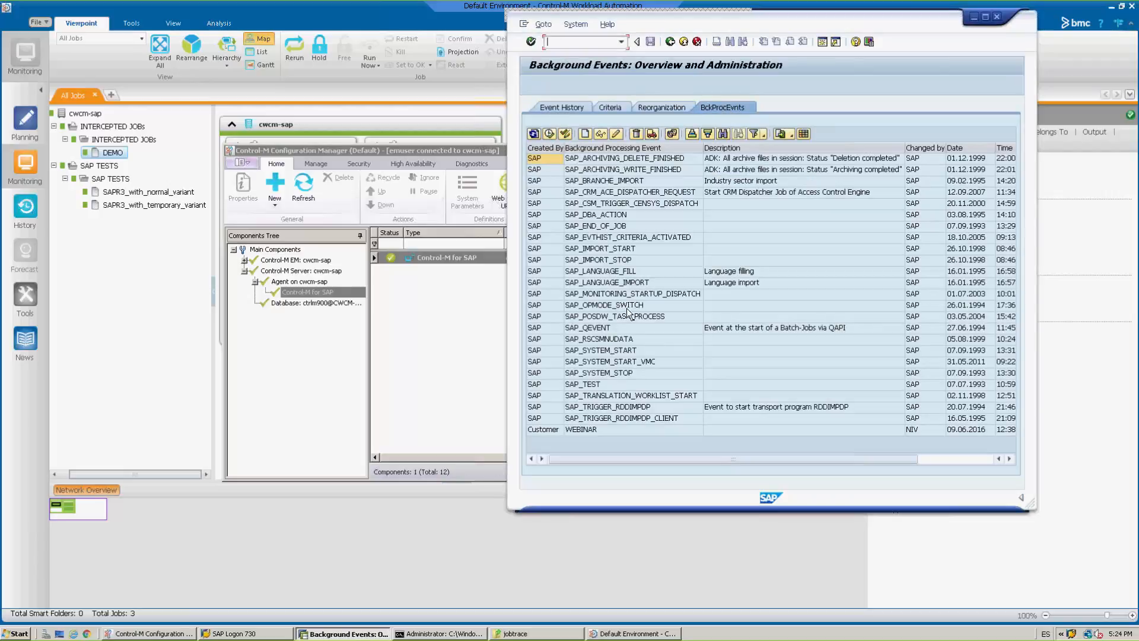
# Trigger the WEBINAR background processing event with the presenter's first name as its parameter, and check the event history.
pyautogui.click(582, 428)
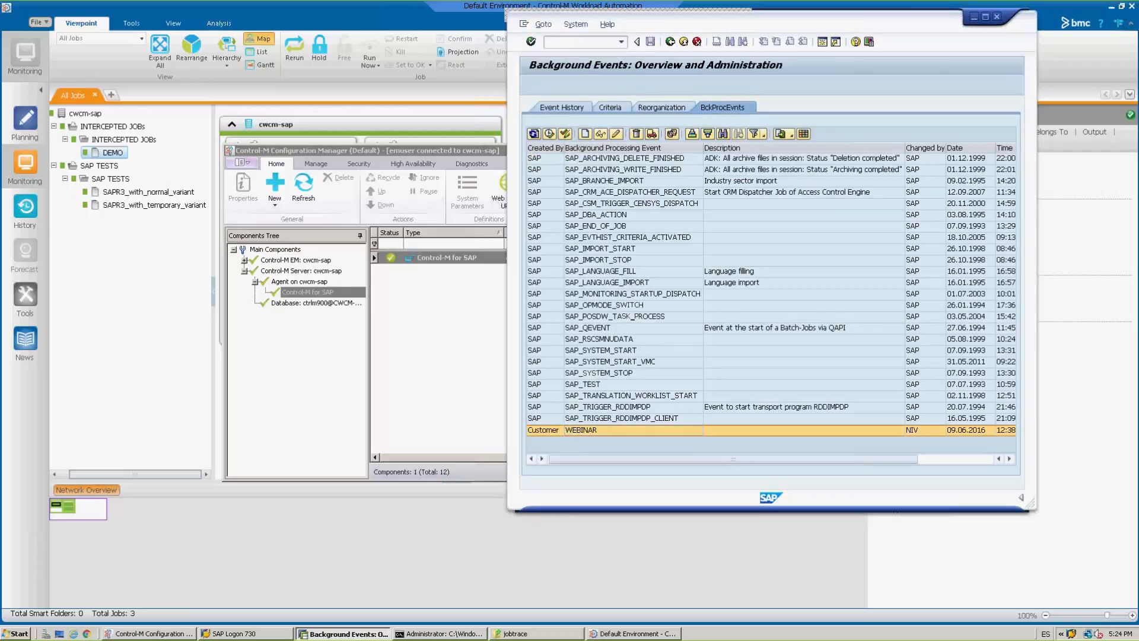
pyautogui.rightClick(583, 429)
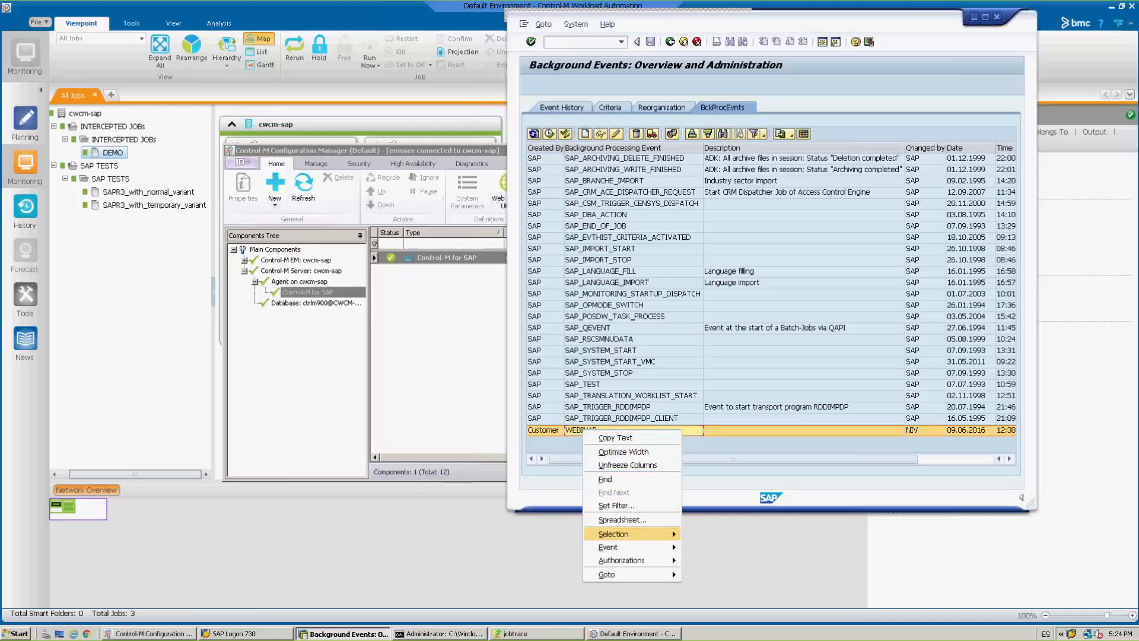
pyautogui.moveTo(659, 551)
pyautogui.click(694, 547)
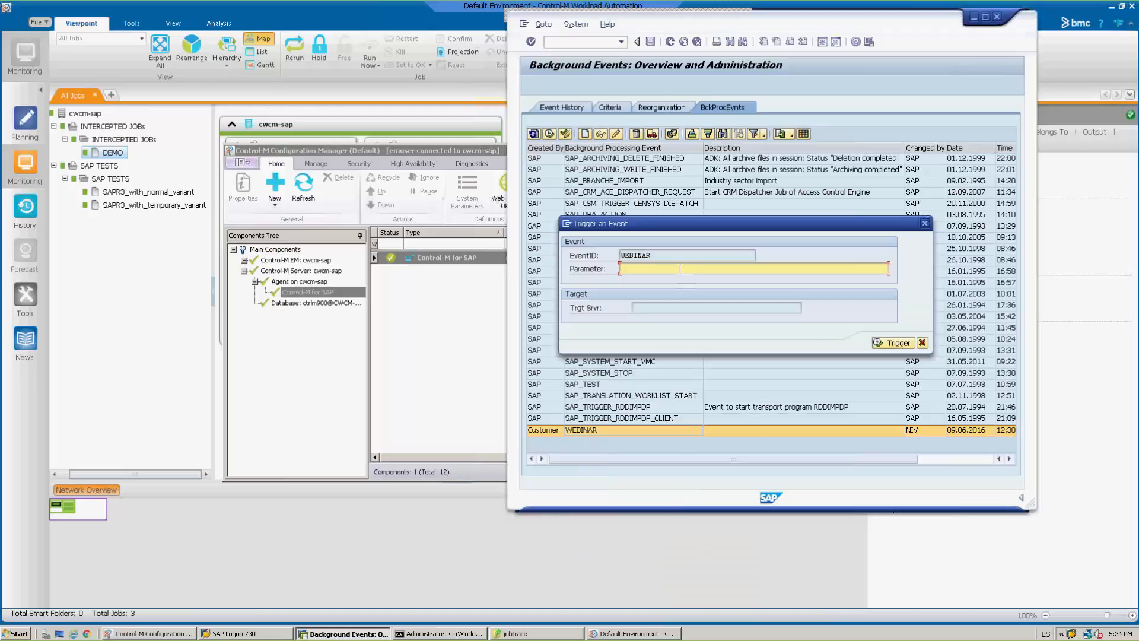
pyautogui.write('javier')
pyautogui.click(898, 343)
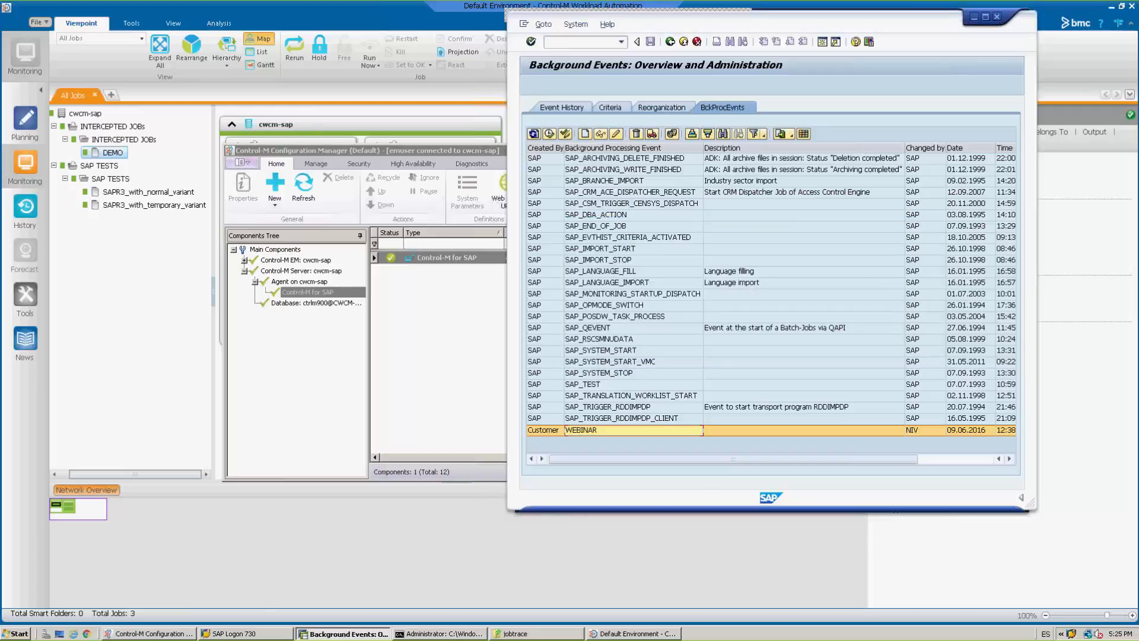
pyautogui.click(558, 114)
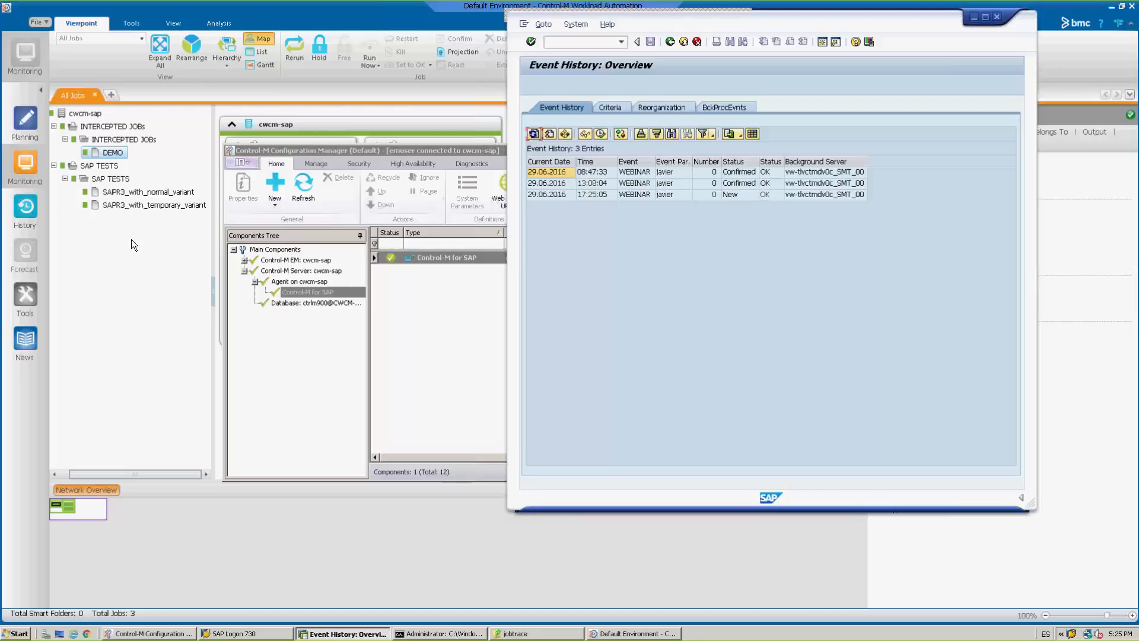
# Switch to Control-M Workload Automation, expand the SAPEVENT folders, and review the SAPEVENT job's synopsis and general properties without changing them.
pyautogui.click(151, 240)
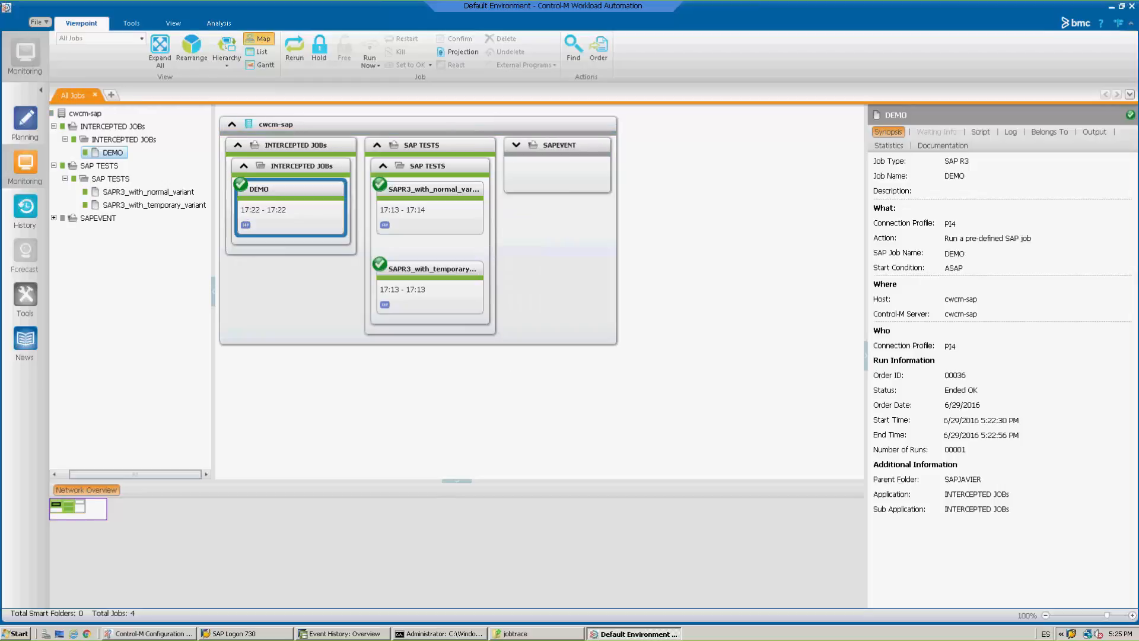
pyautogui.doubleClick(555, 176)
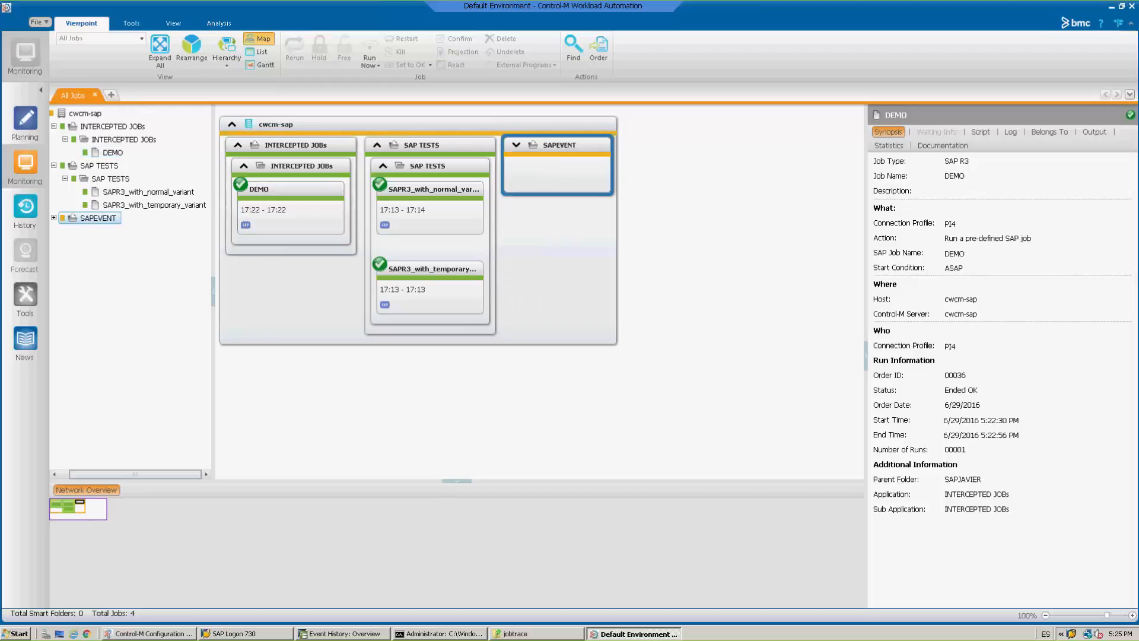
pyautogui.doubleClick(557, 178)
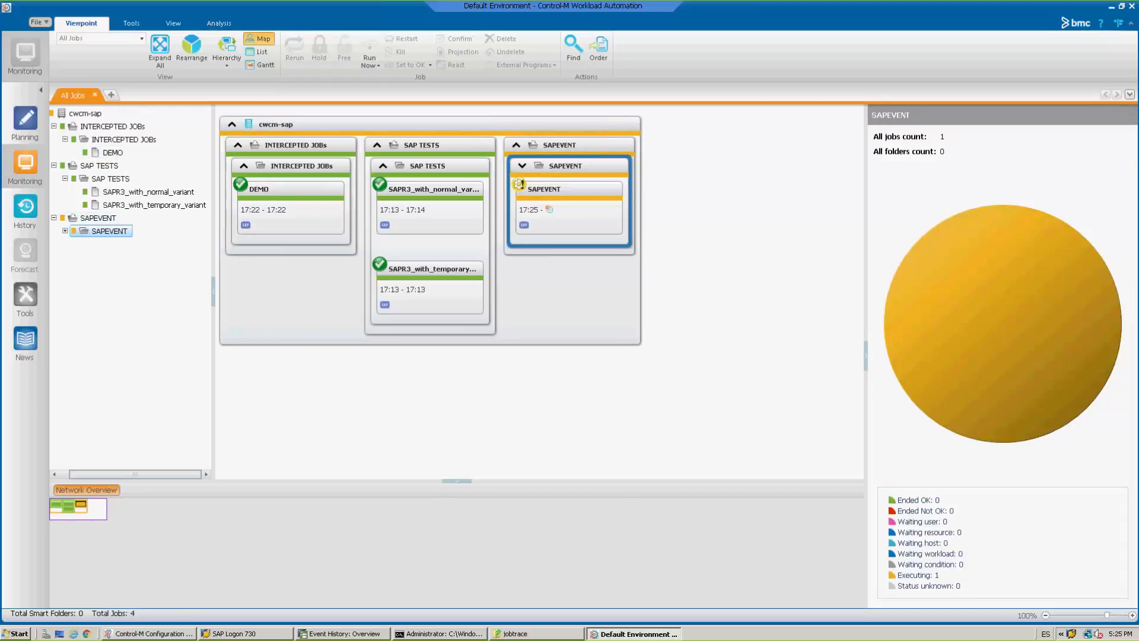
pyautogui.click(564, 208)
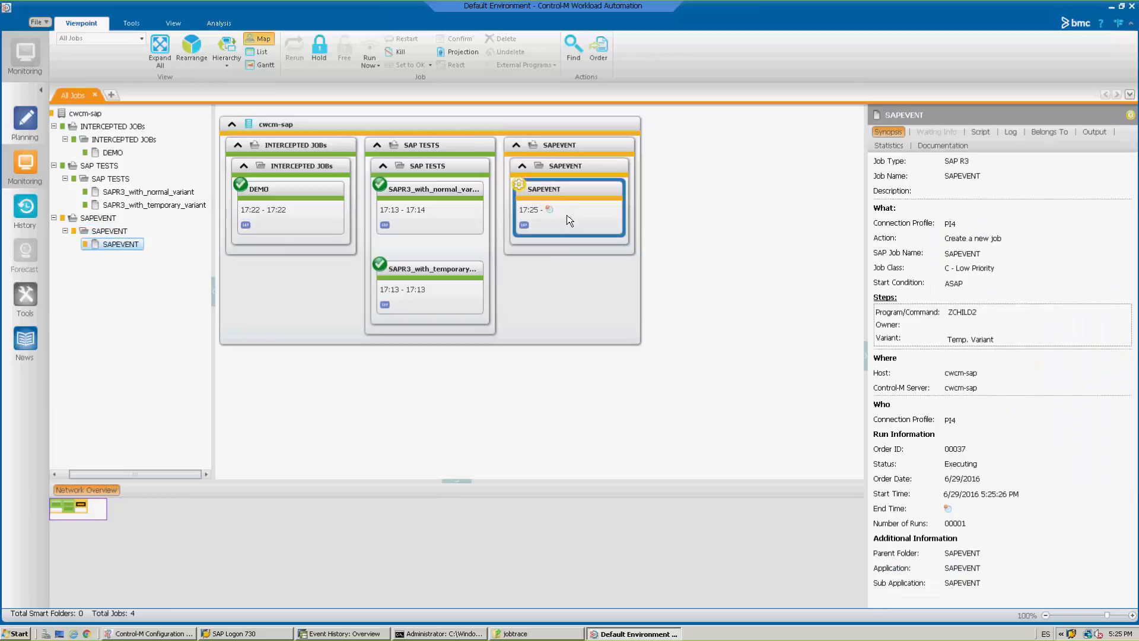
pyautogui.doubleClick(569, 220)
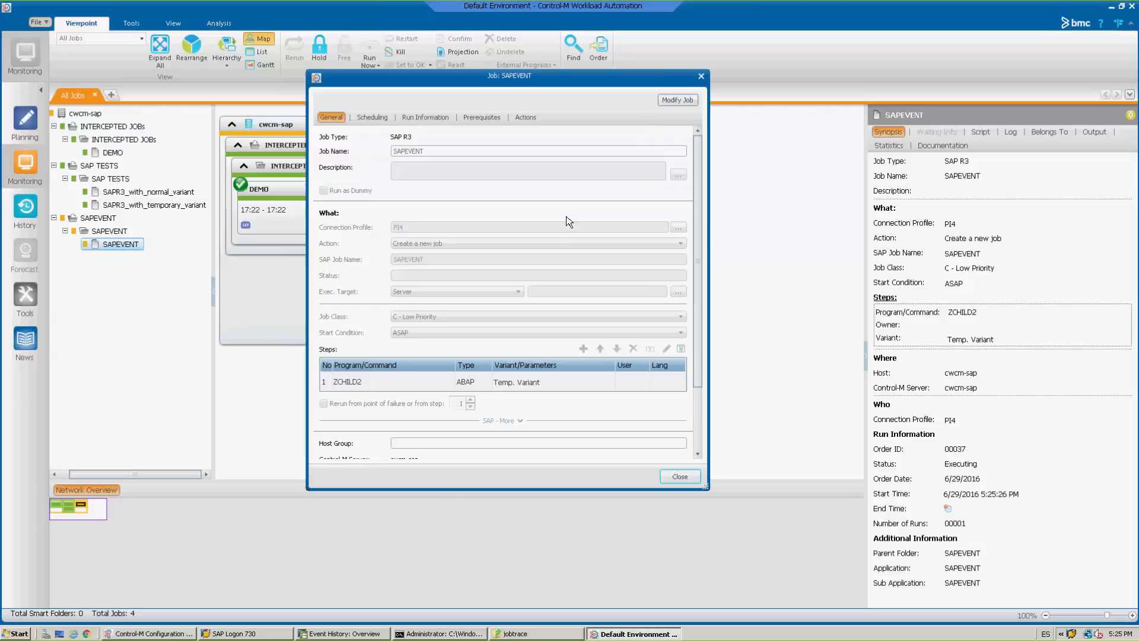
pyautogui.click(679, 476)
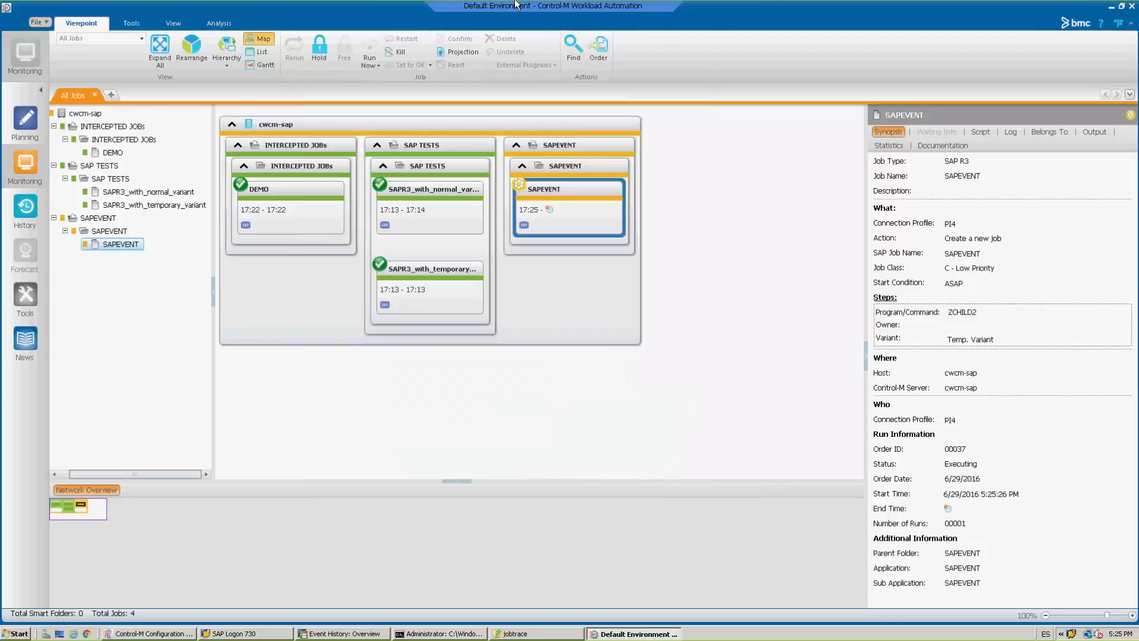